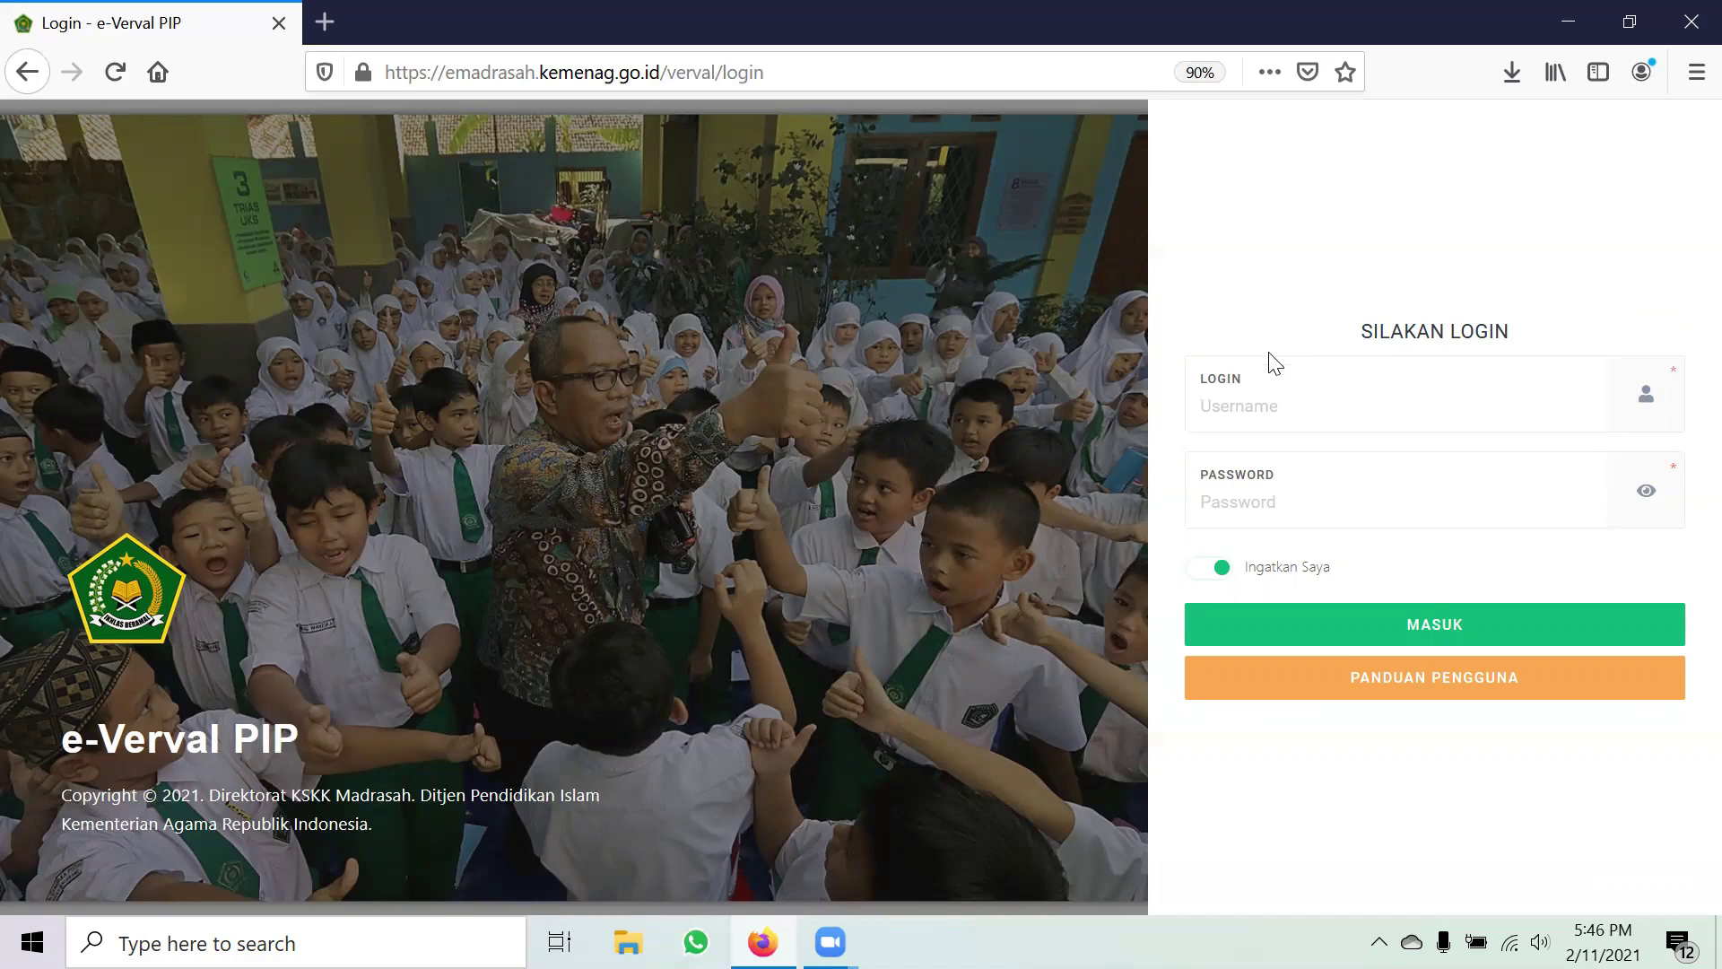
# - Log in to e-Verval PIP with the saved username and the account password
pyautogui.click(1286, 395)
pyautogui.click(1299, 440)
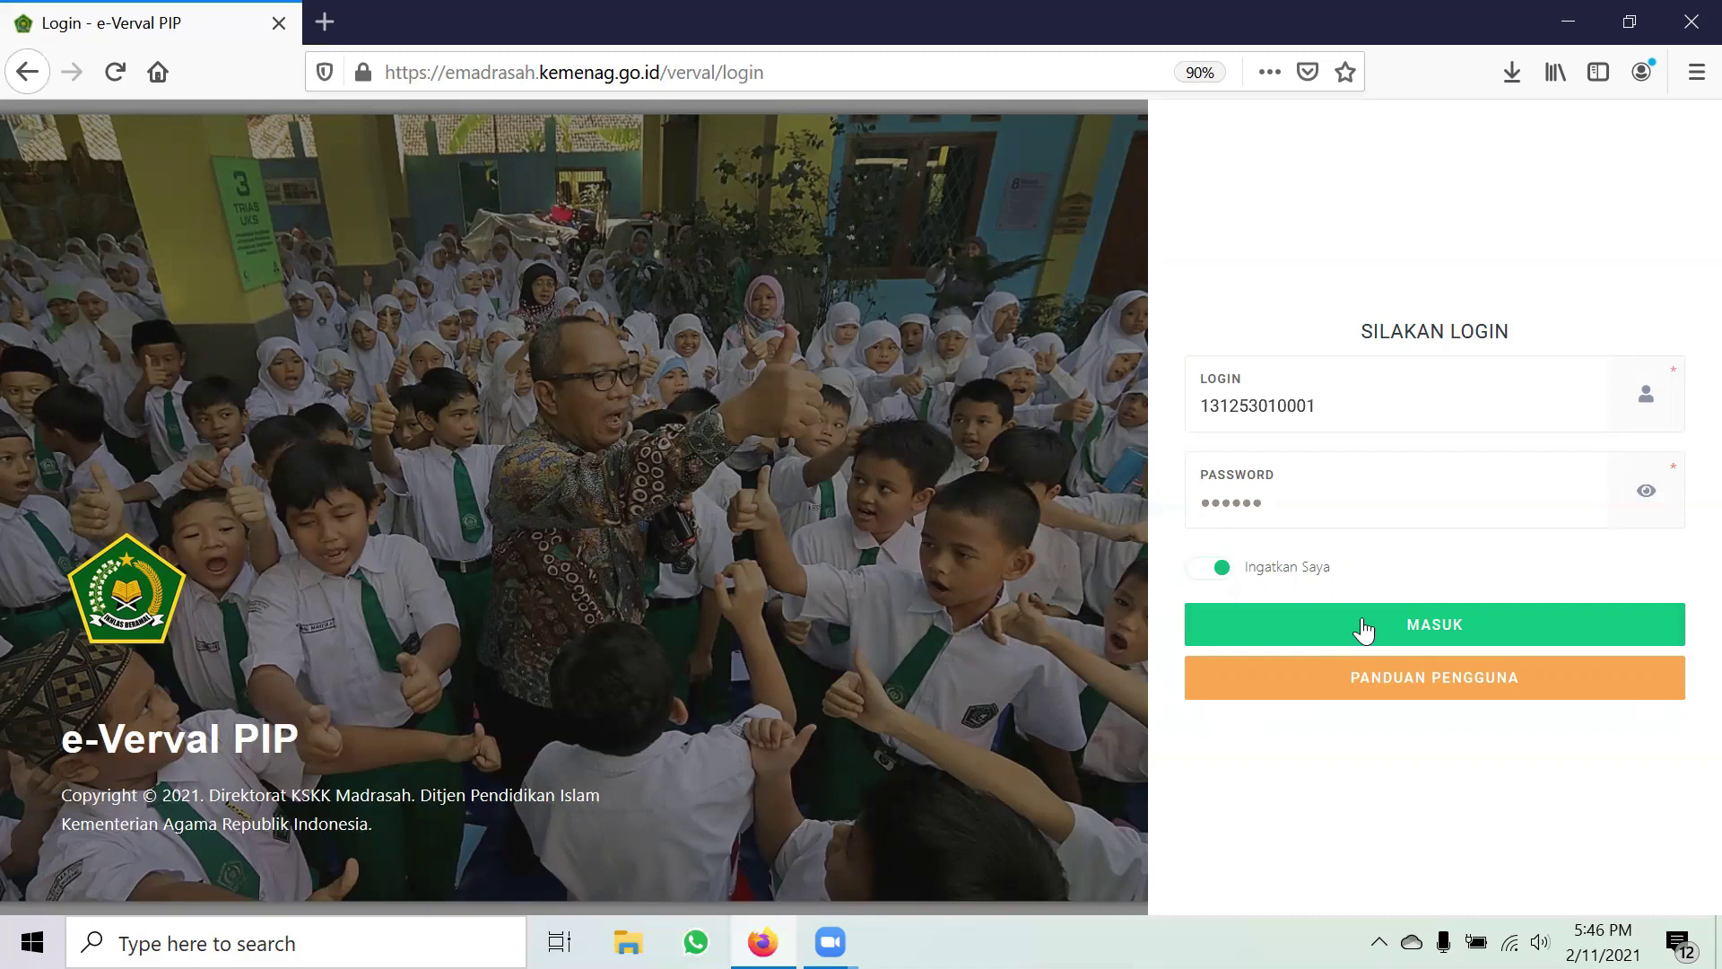
pyautogui.click(1364, 626)
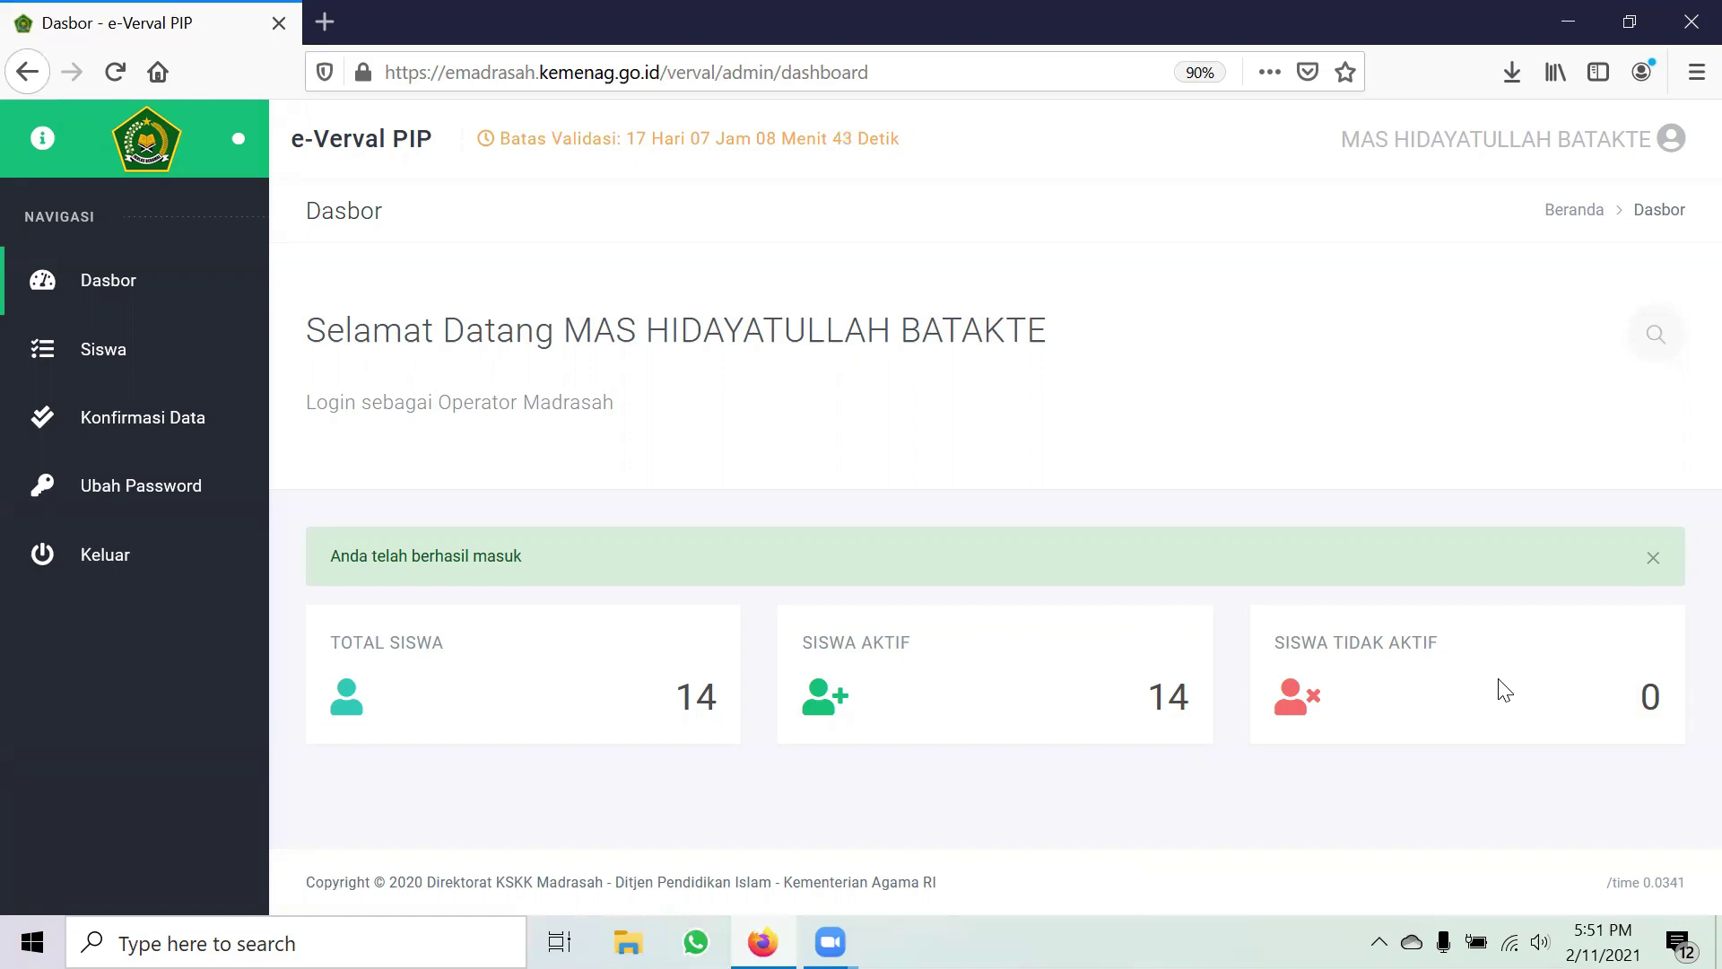
# - Open the student validation data and look through the instructions and the whole student table
pyautogui.click(109, 354)
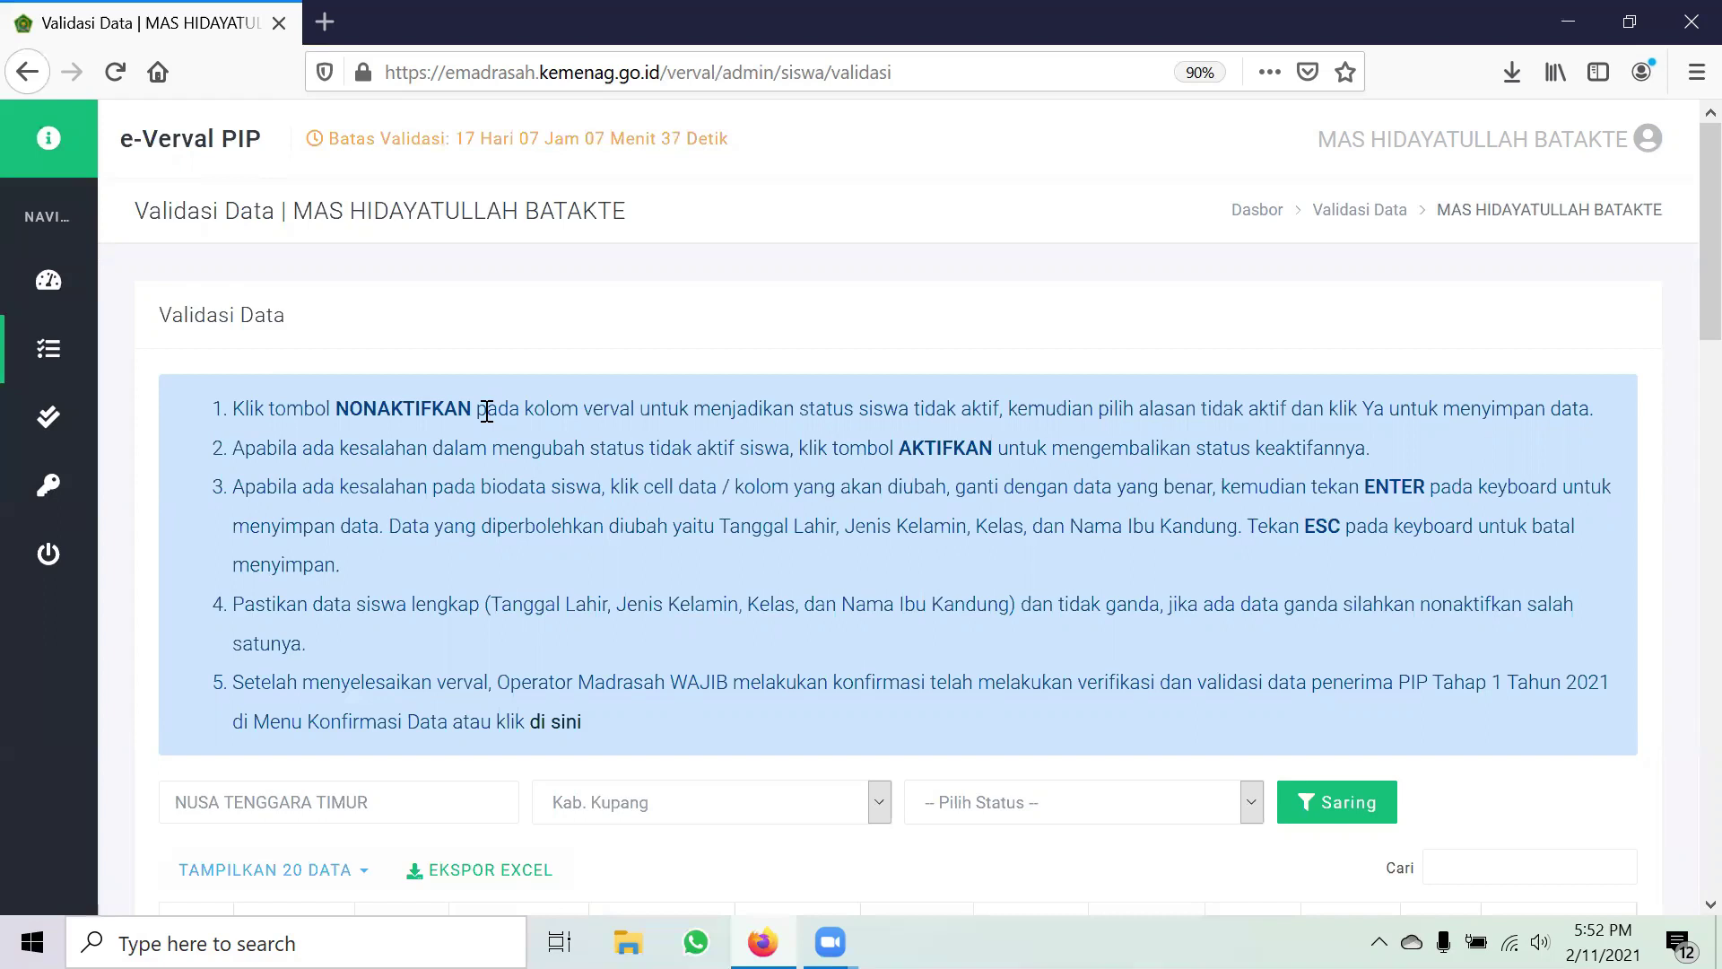
pyautogui.scroll(-3, 482, 569)
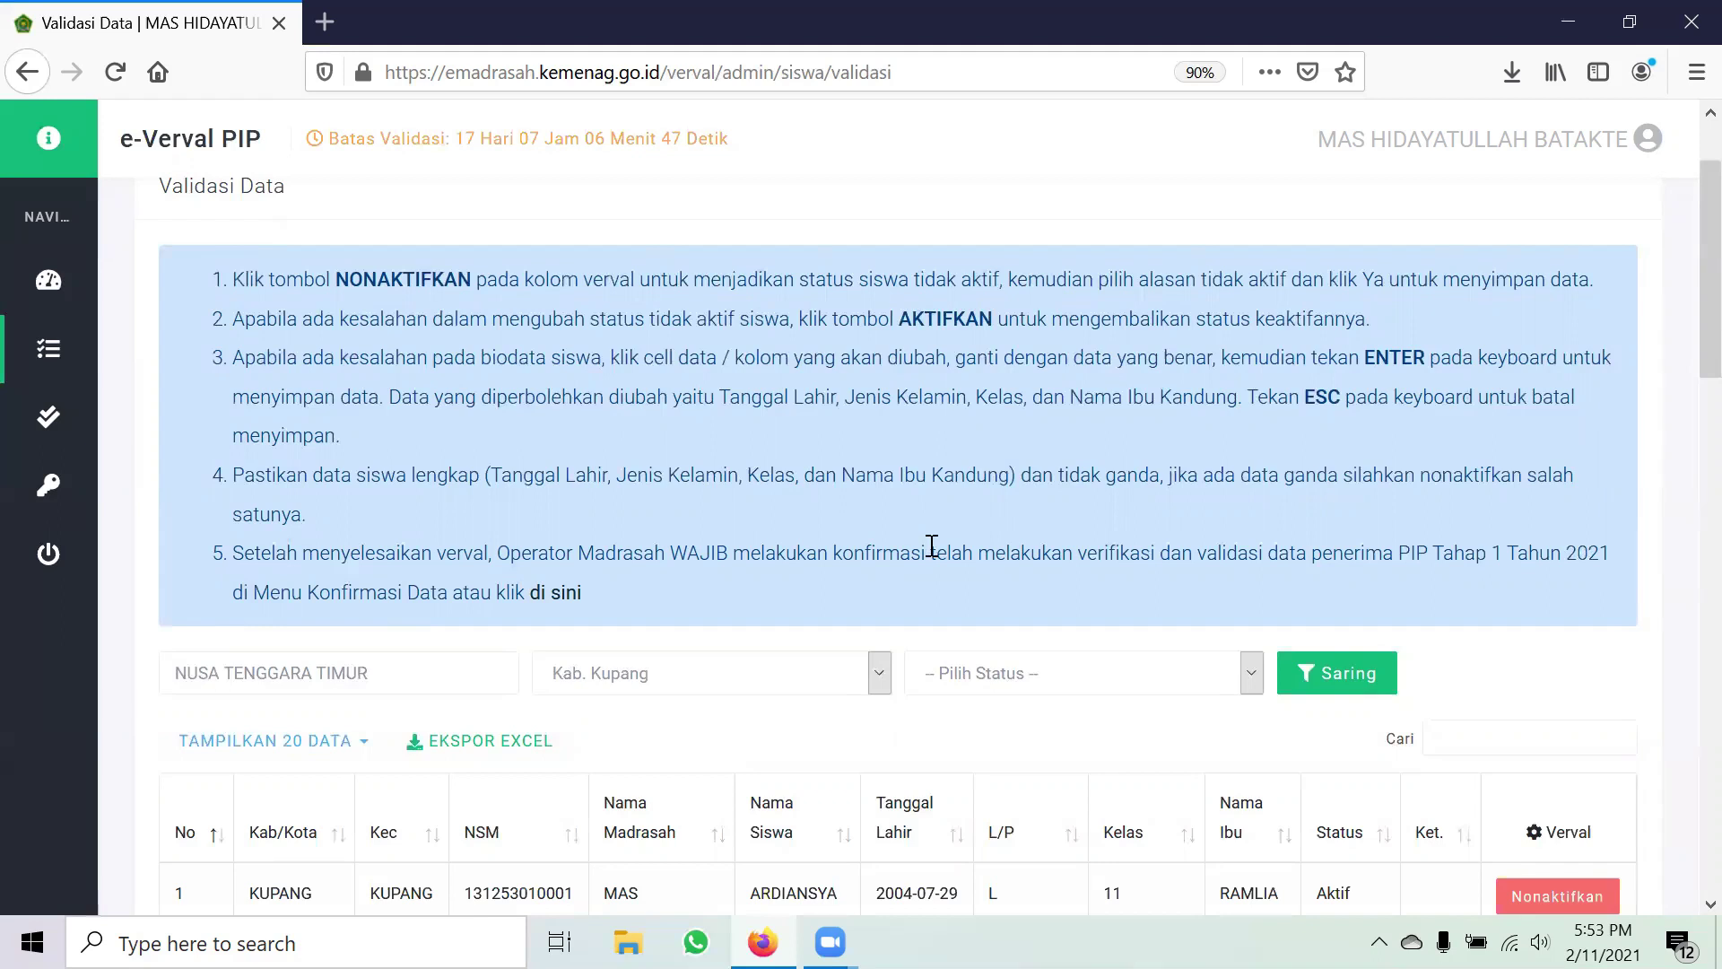
pyautogui.scroll(-1, 929, 535)
pyautogui.scroll(-1, 933, 554)
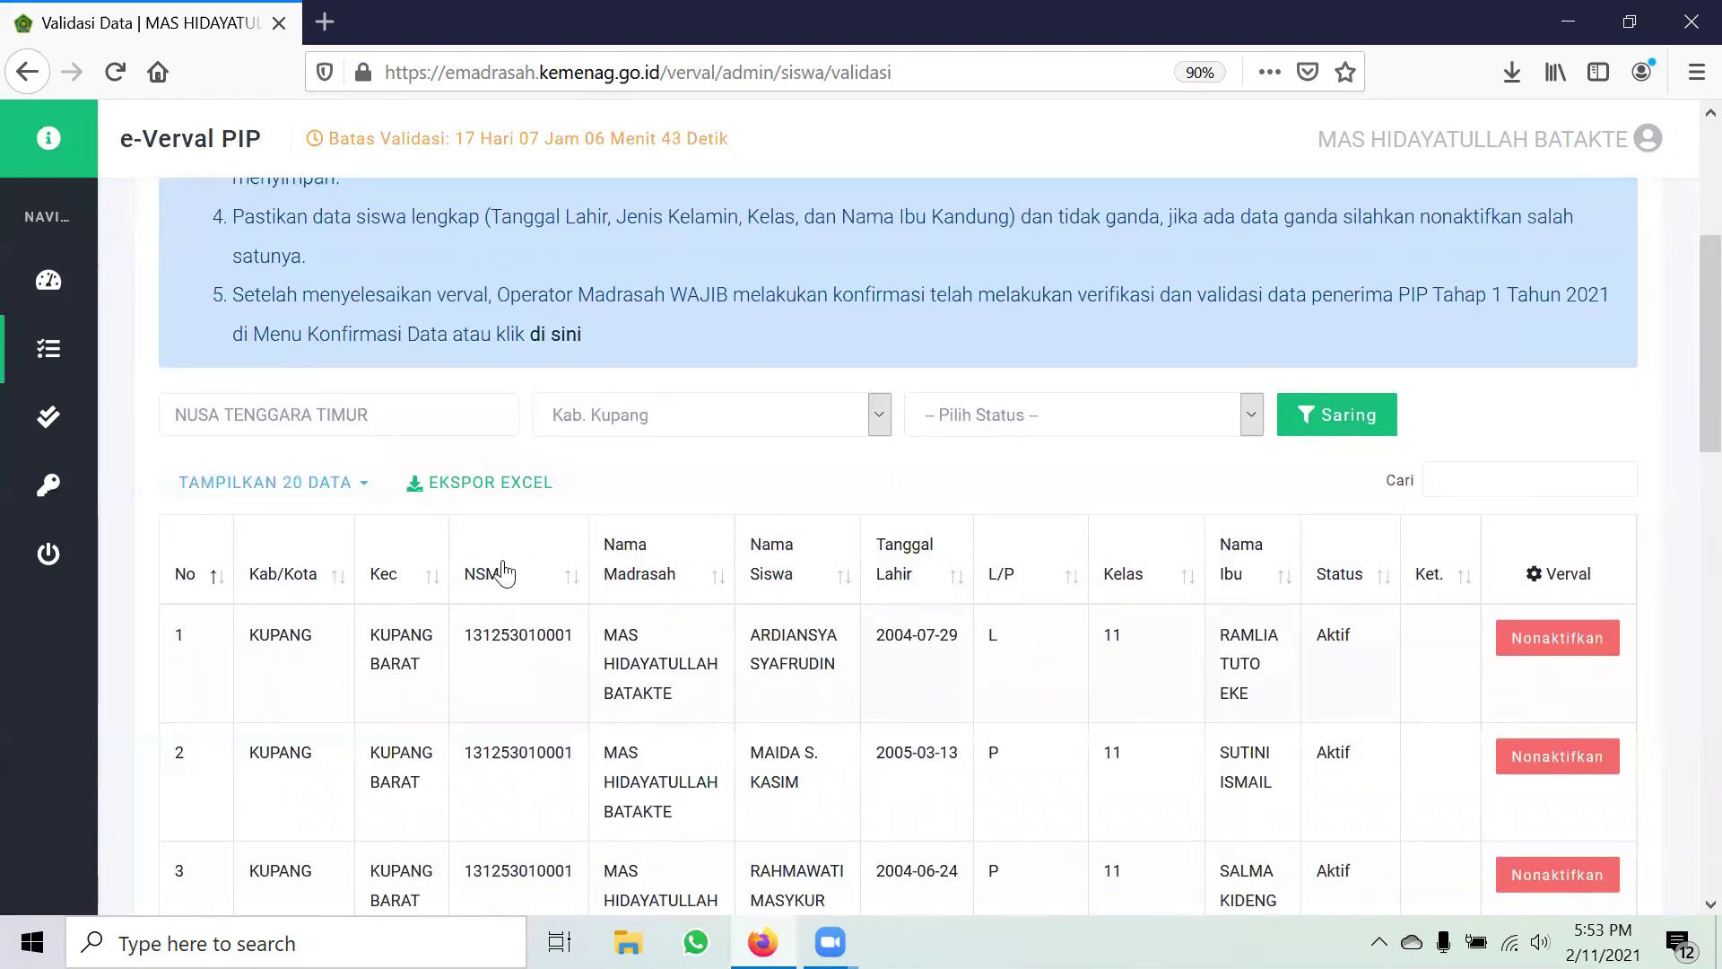
pyautogui.scroll(-12, 618, 697)
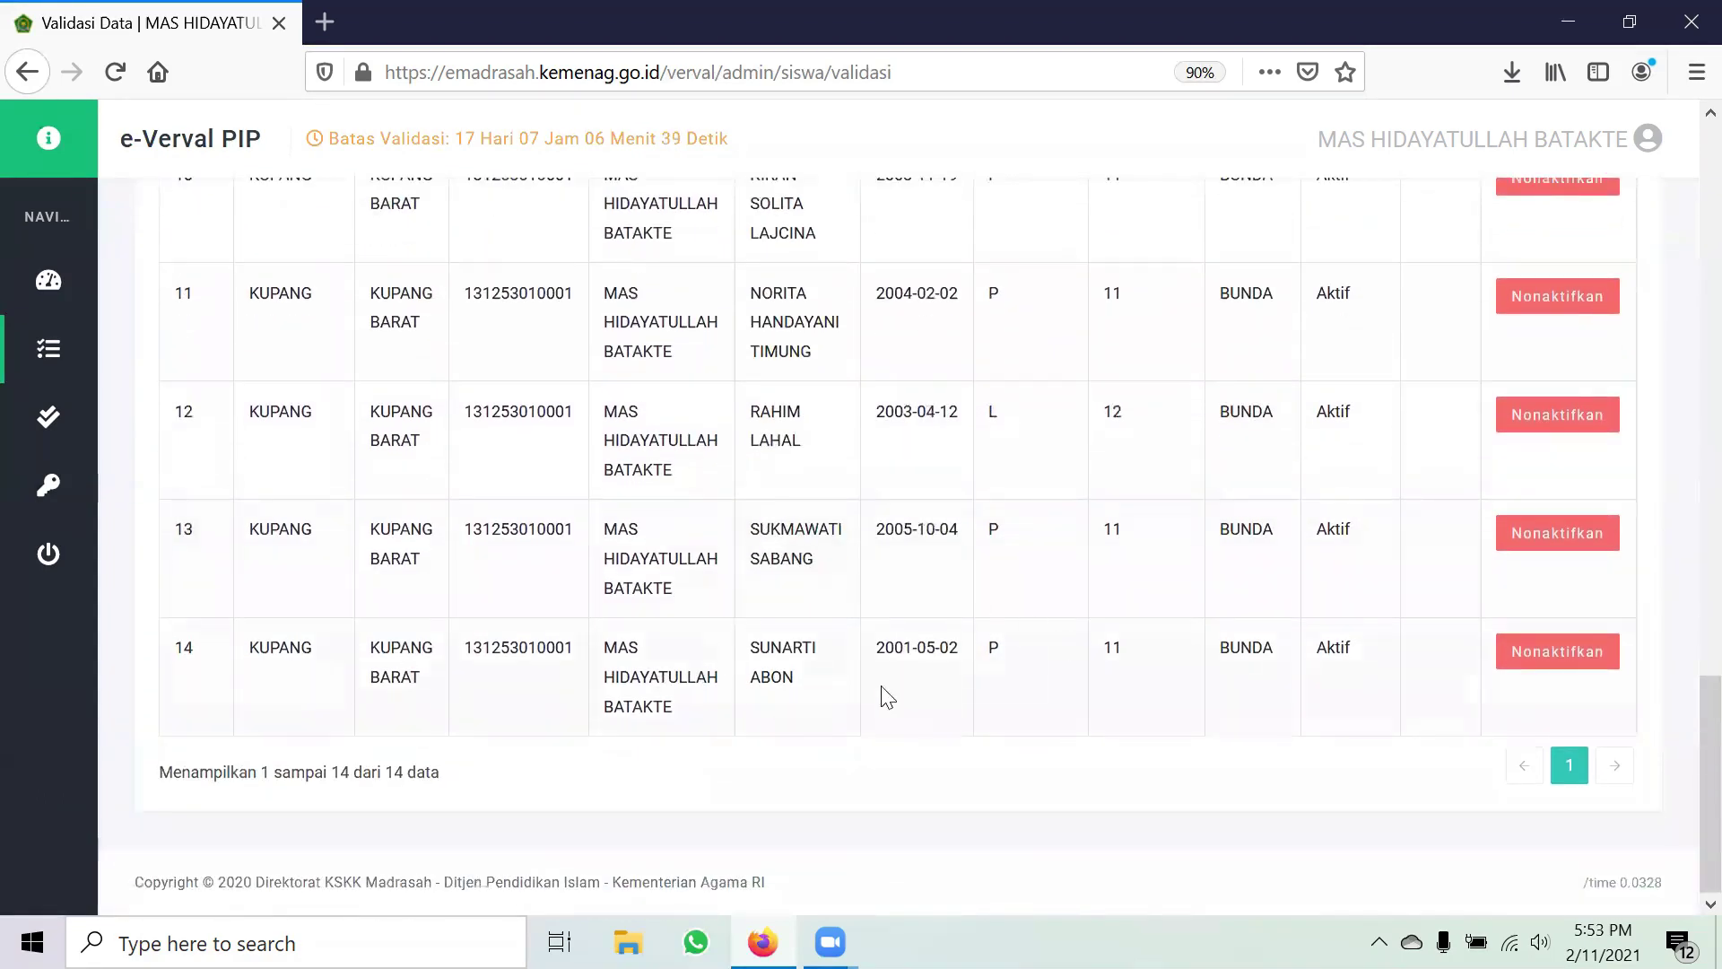
pyautogui.scroll(2, 1012, 677)
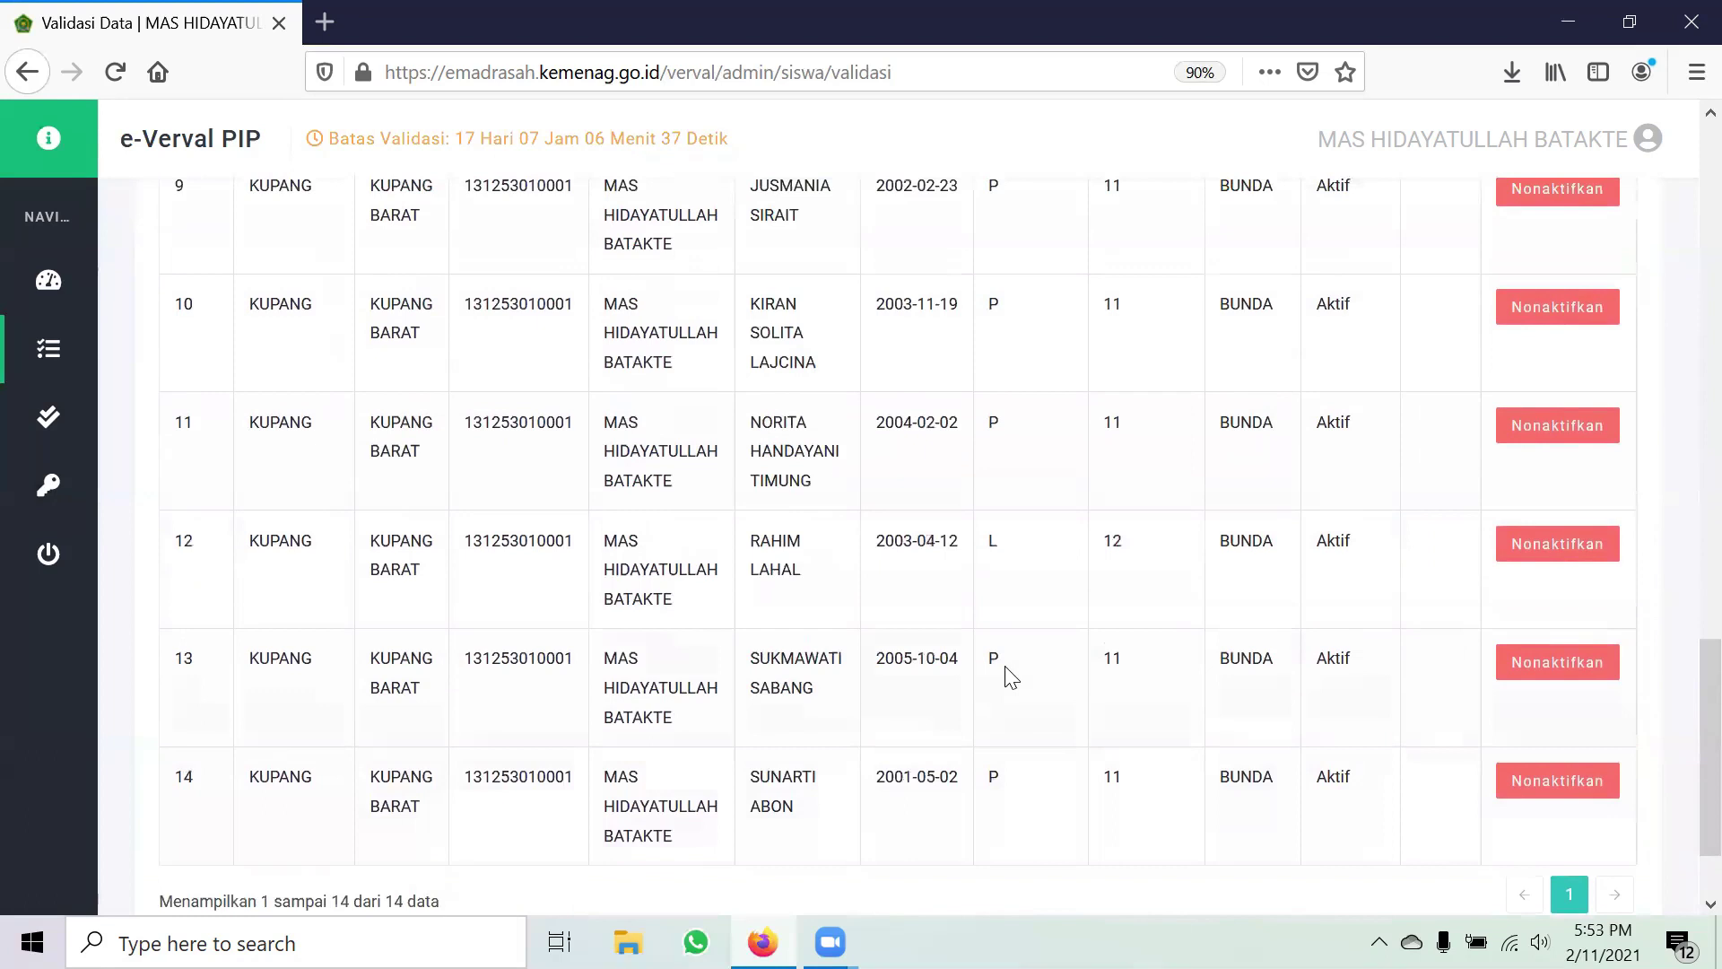
pyautogui.scroll(3, 1012, 677)
pyautogui.scroll(5, 1012, 677)
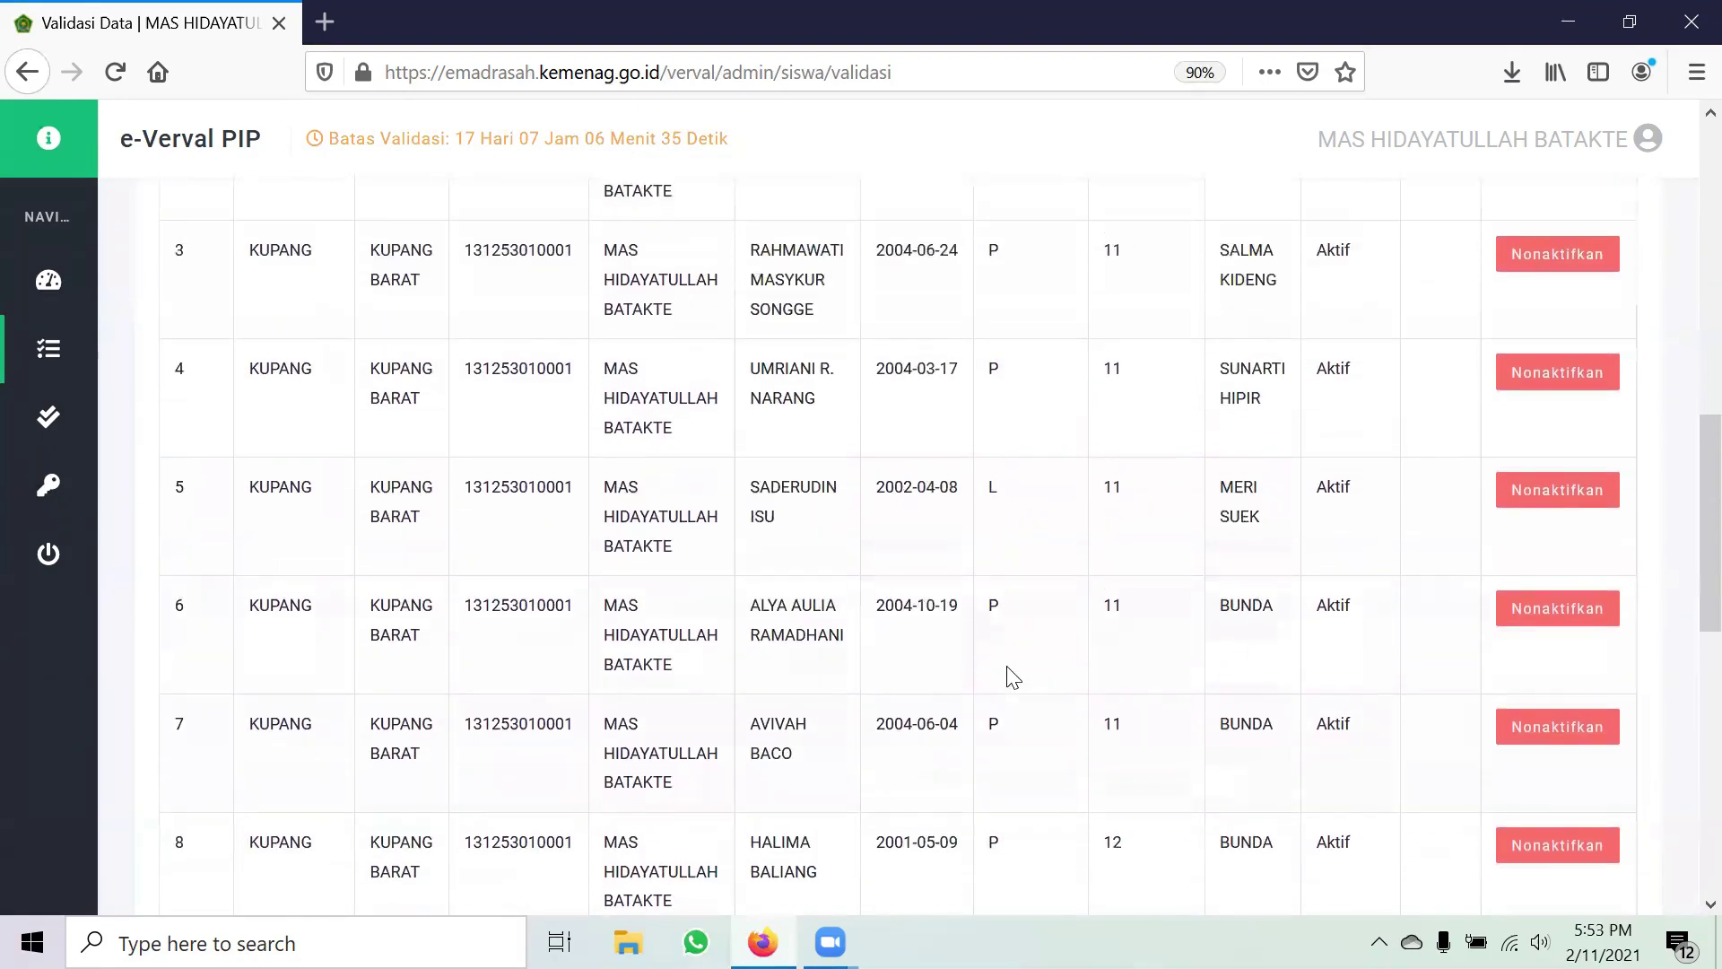
pyautogui.scroll(-1, 1012, 678)
pyautogui.scroll(4, 1008, 676)
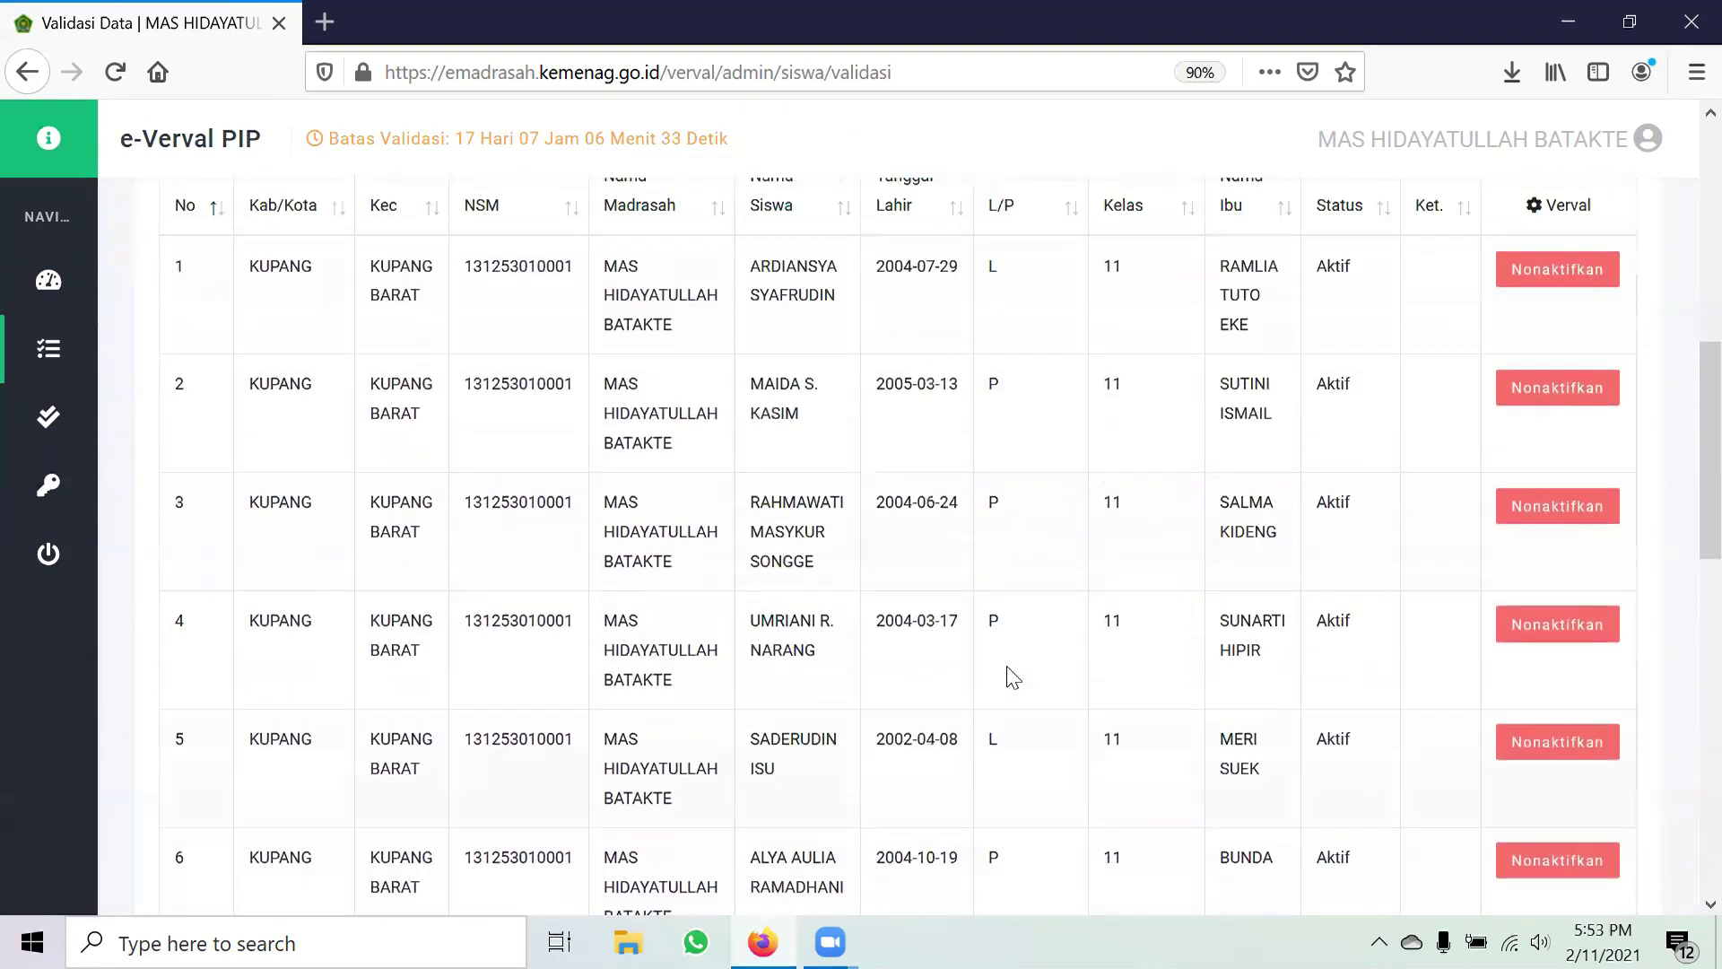
pyautogui.scroll(1, 287, 359)
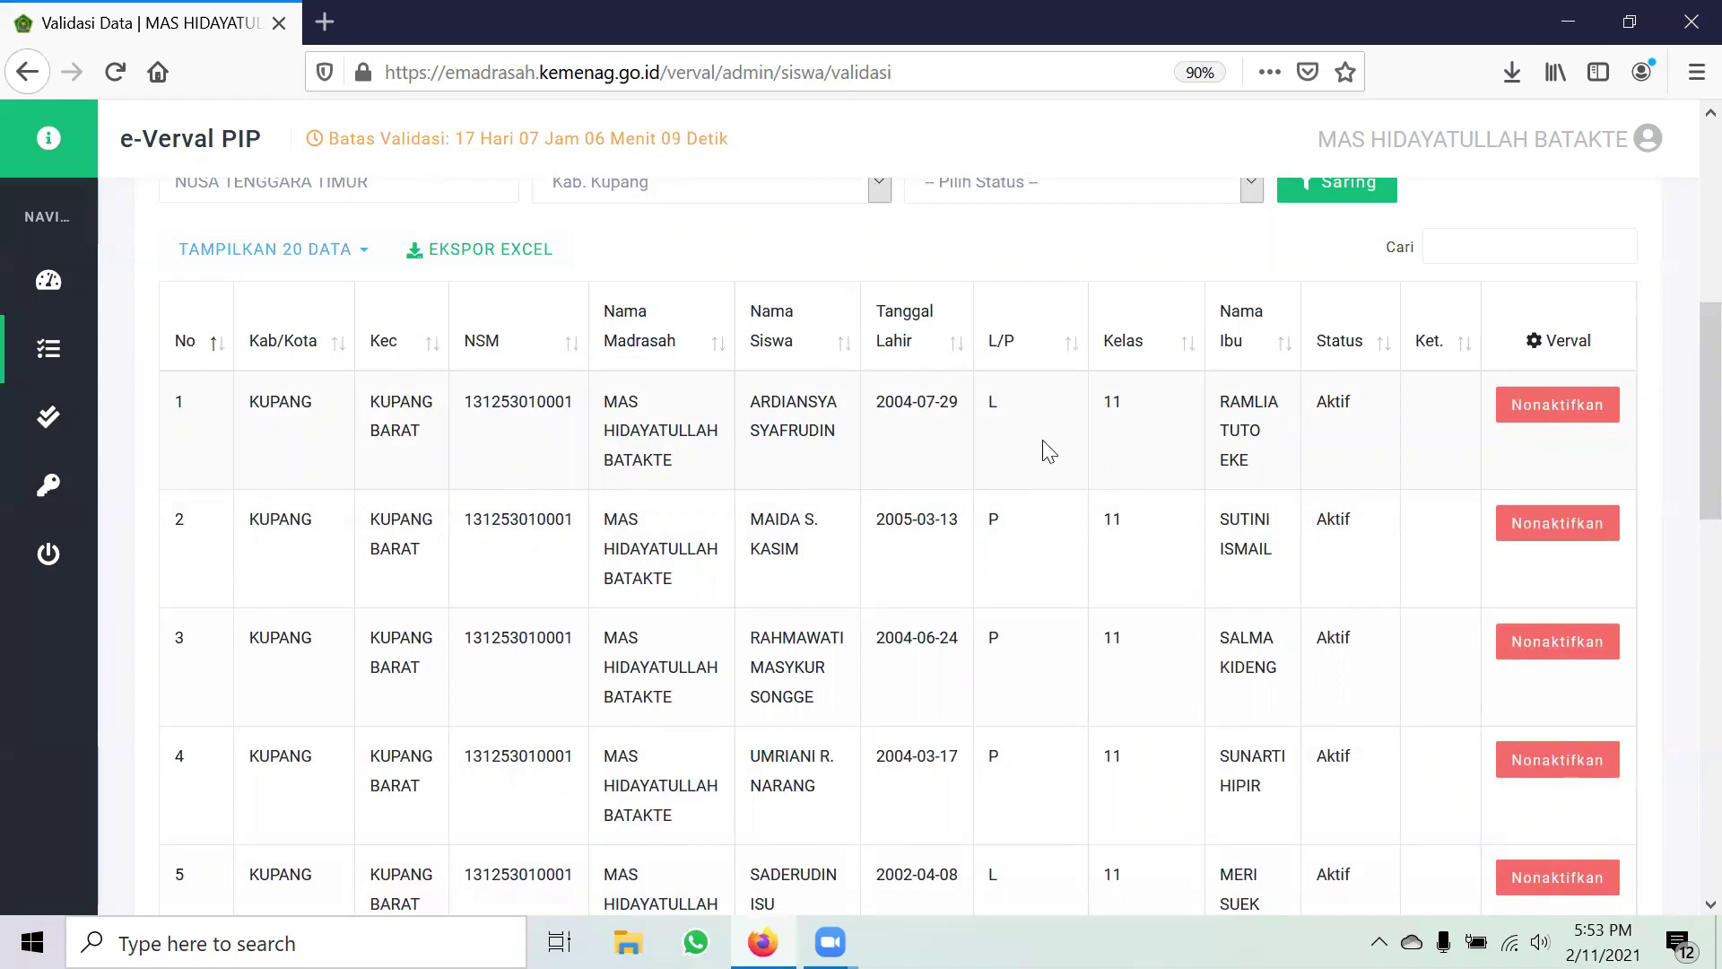
# - Deactivate the student in row 1 with the reason Pindah Sekolah and confirm the change
pyautogui.click(1563, 413)
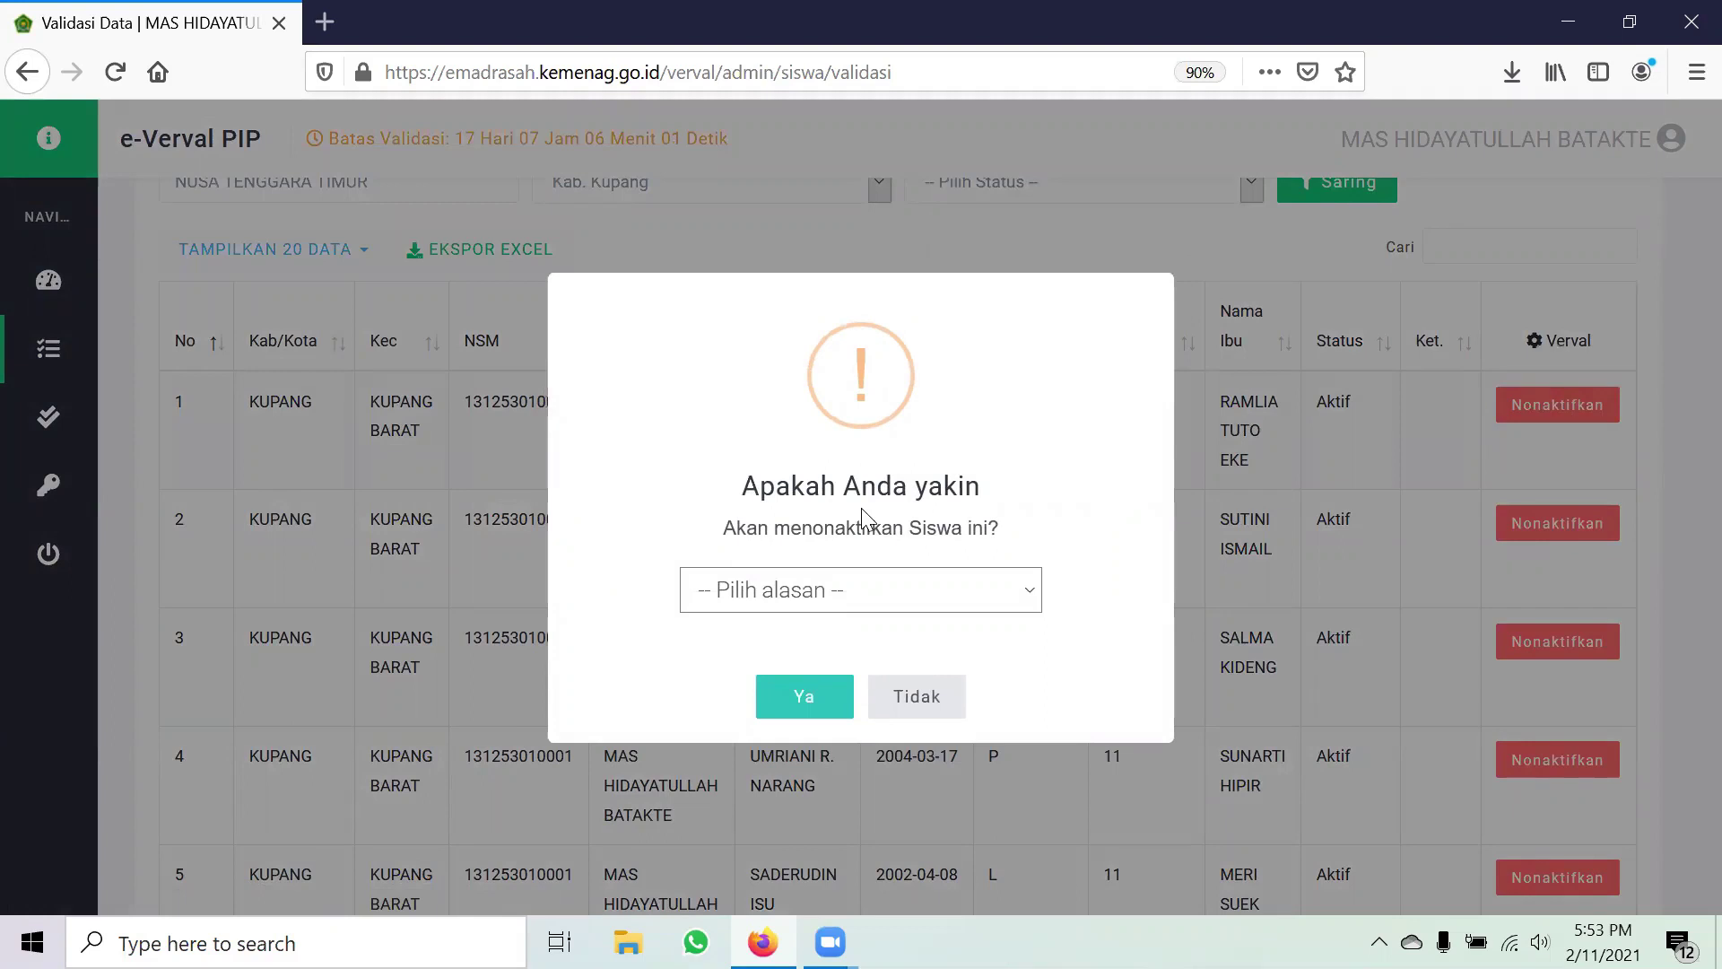
pyautogui.click(998, 598)
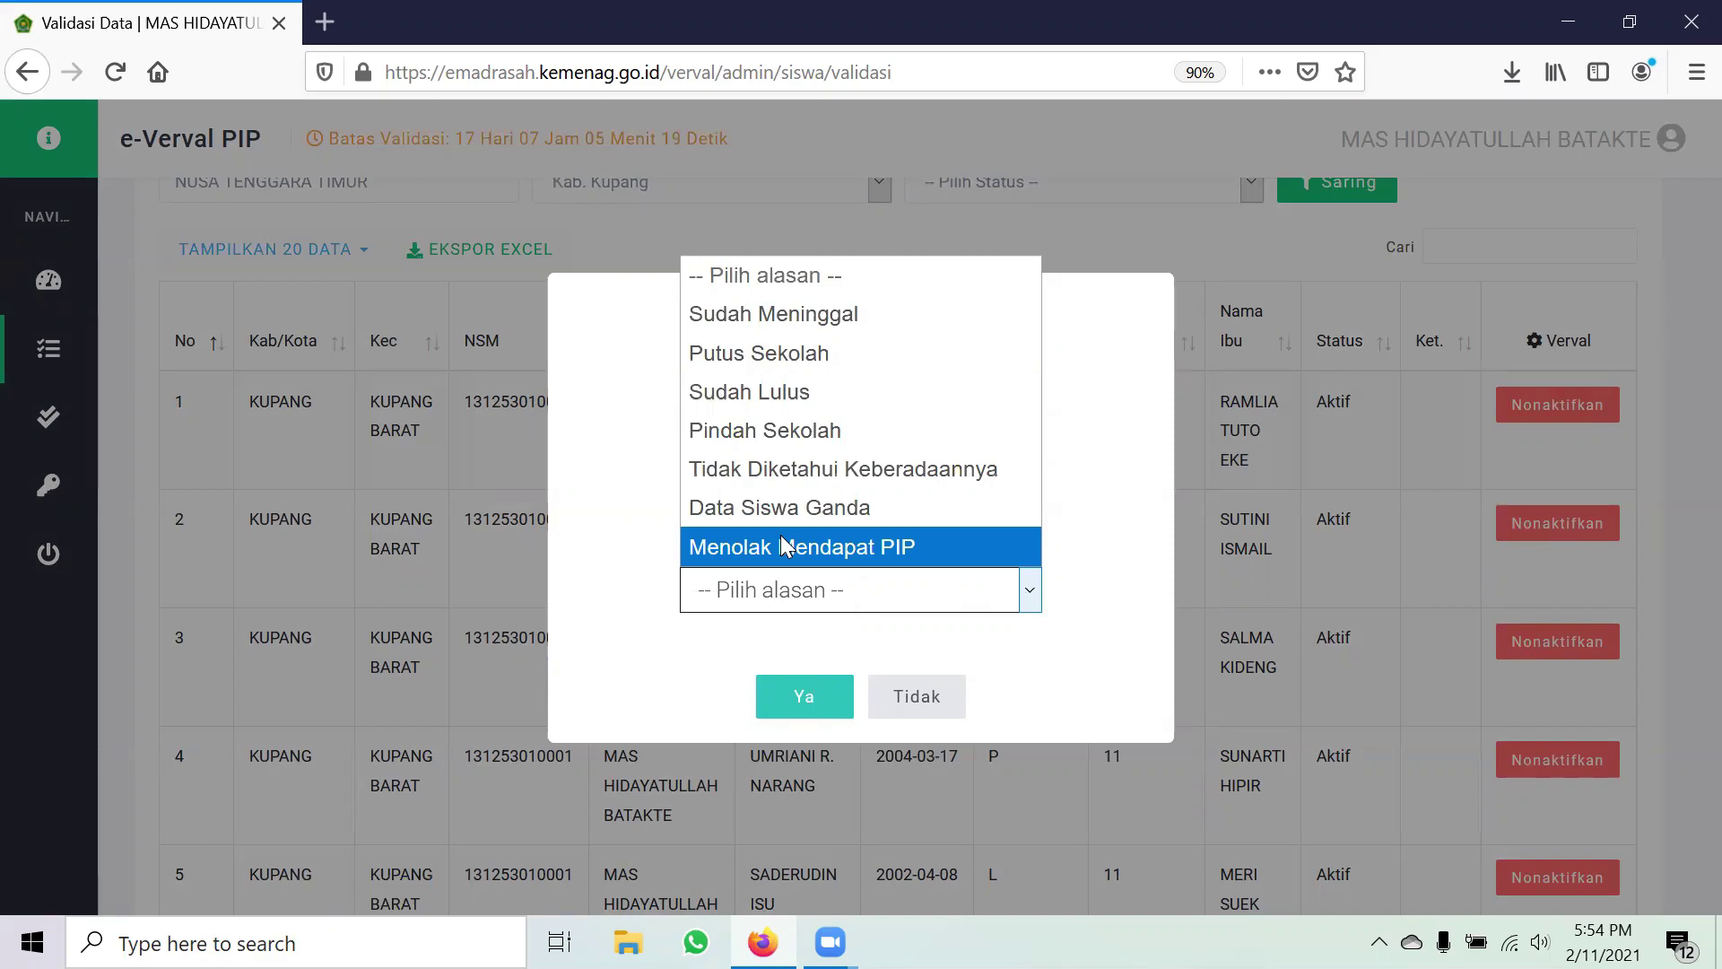
pyautogui.click(797, 432)
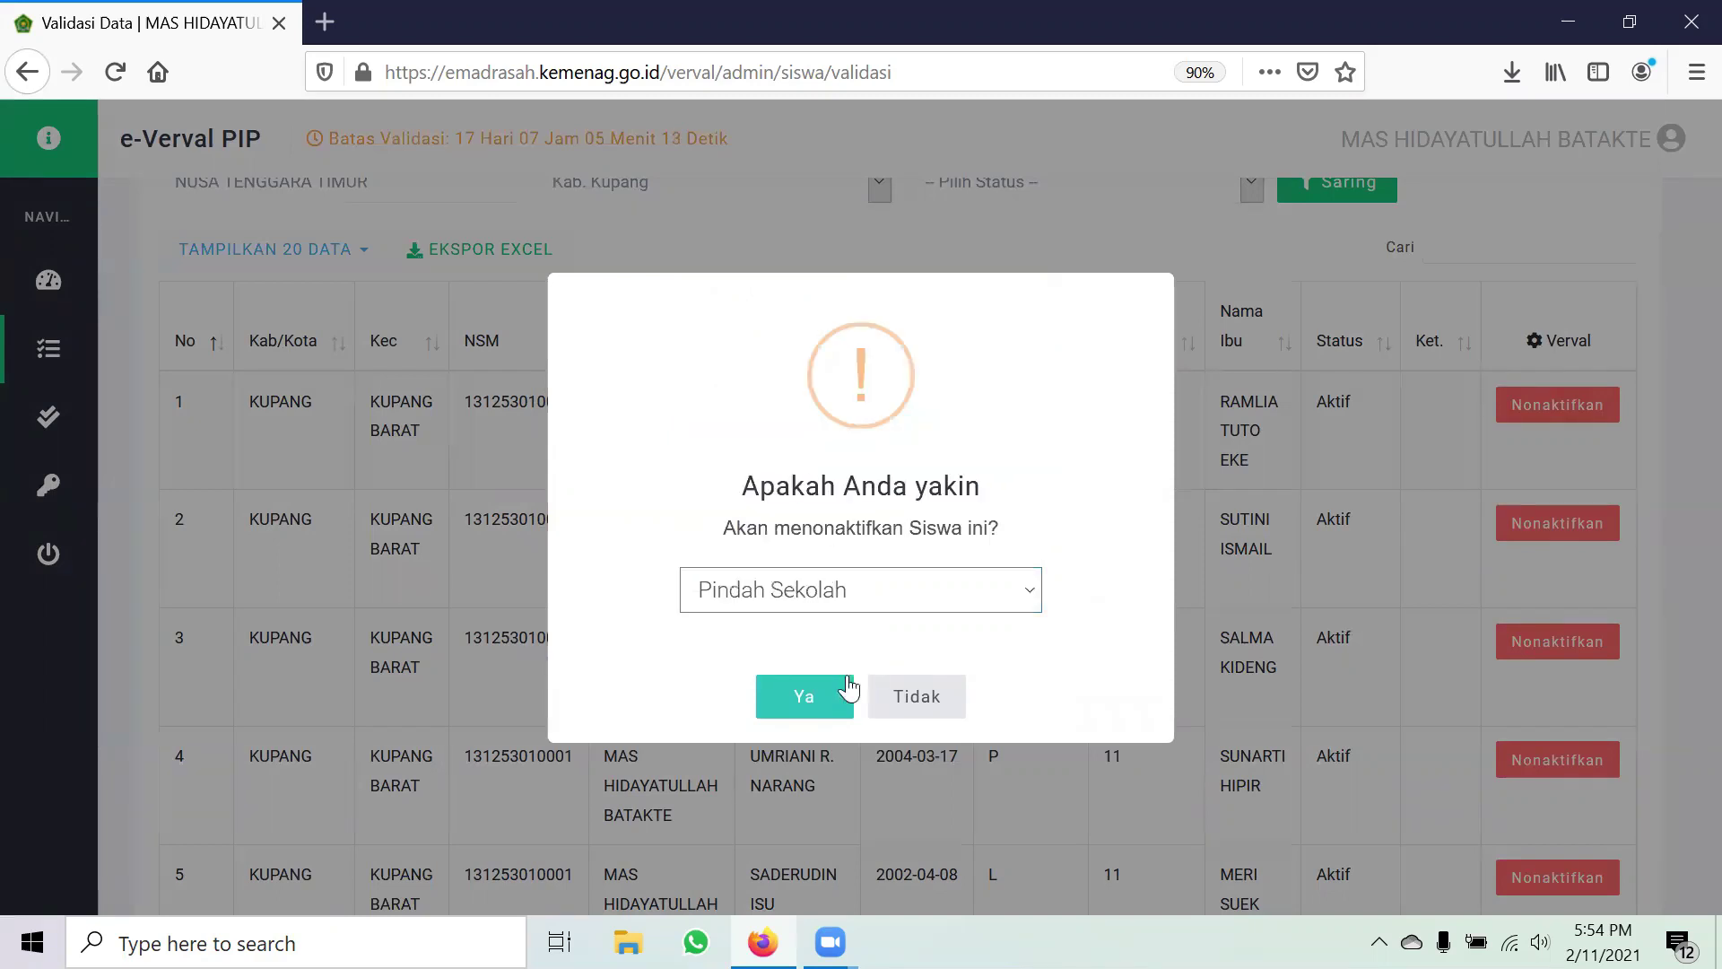
pyautogui.click(797, 706)
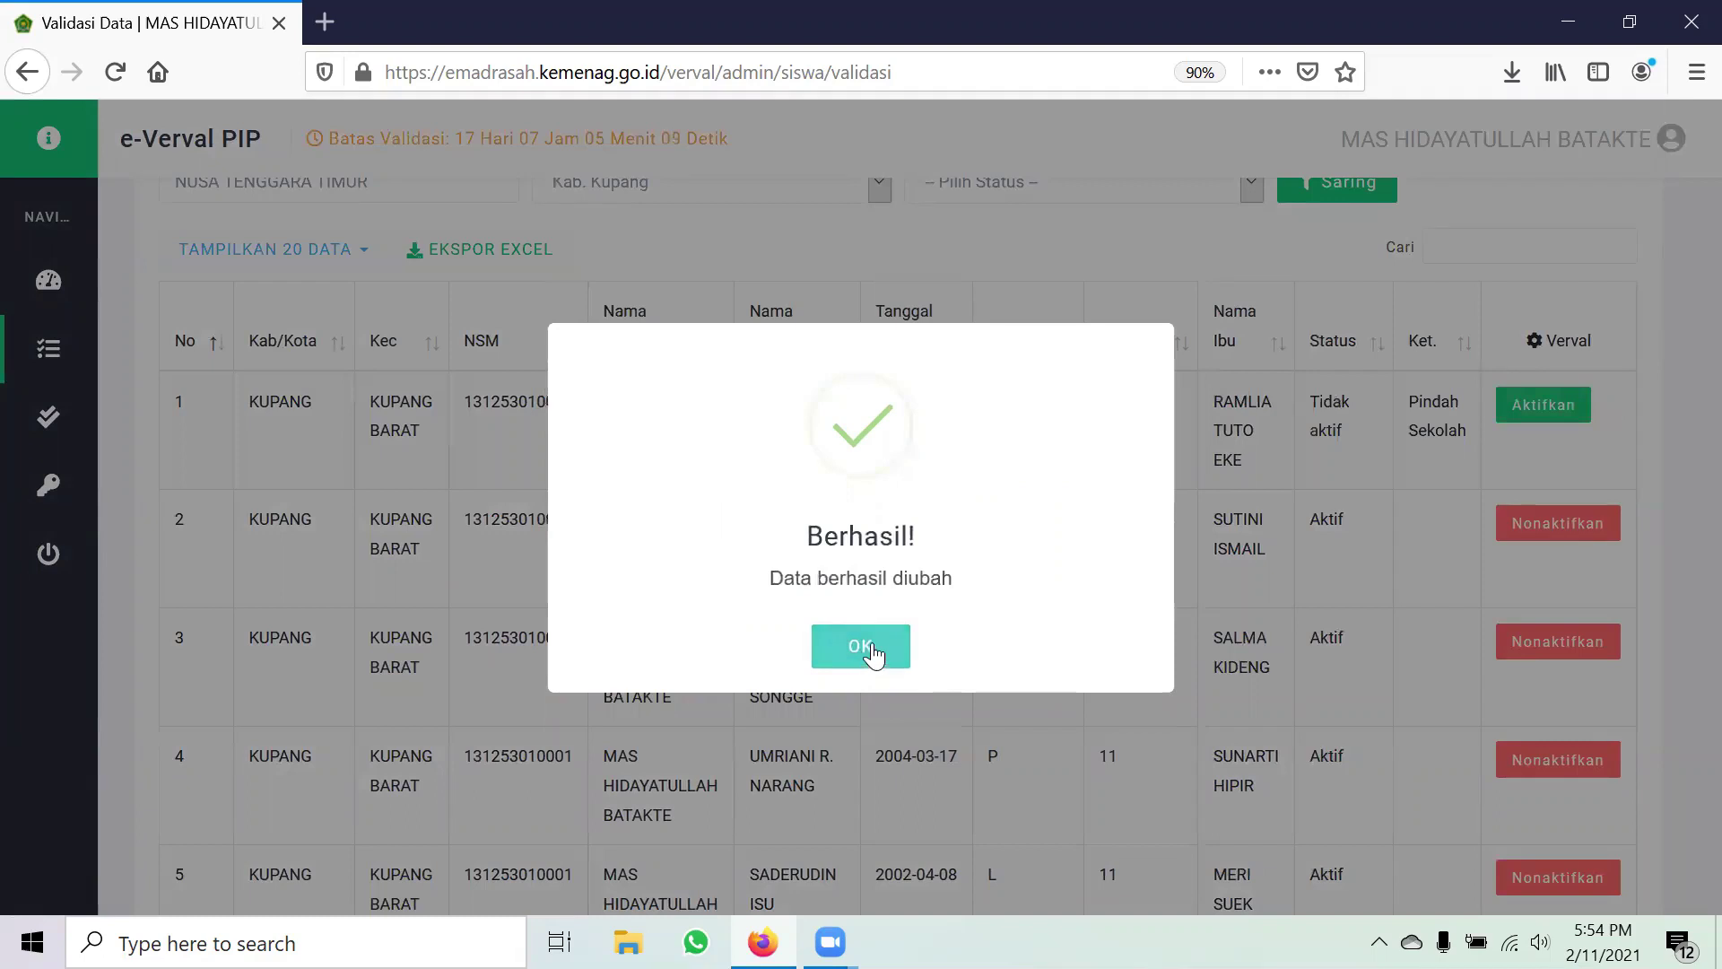
pyautogui.click(874, 655)
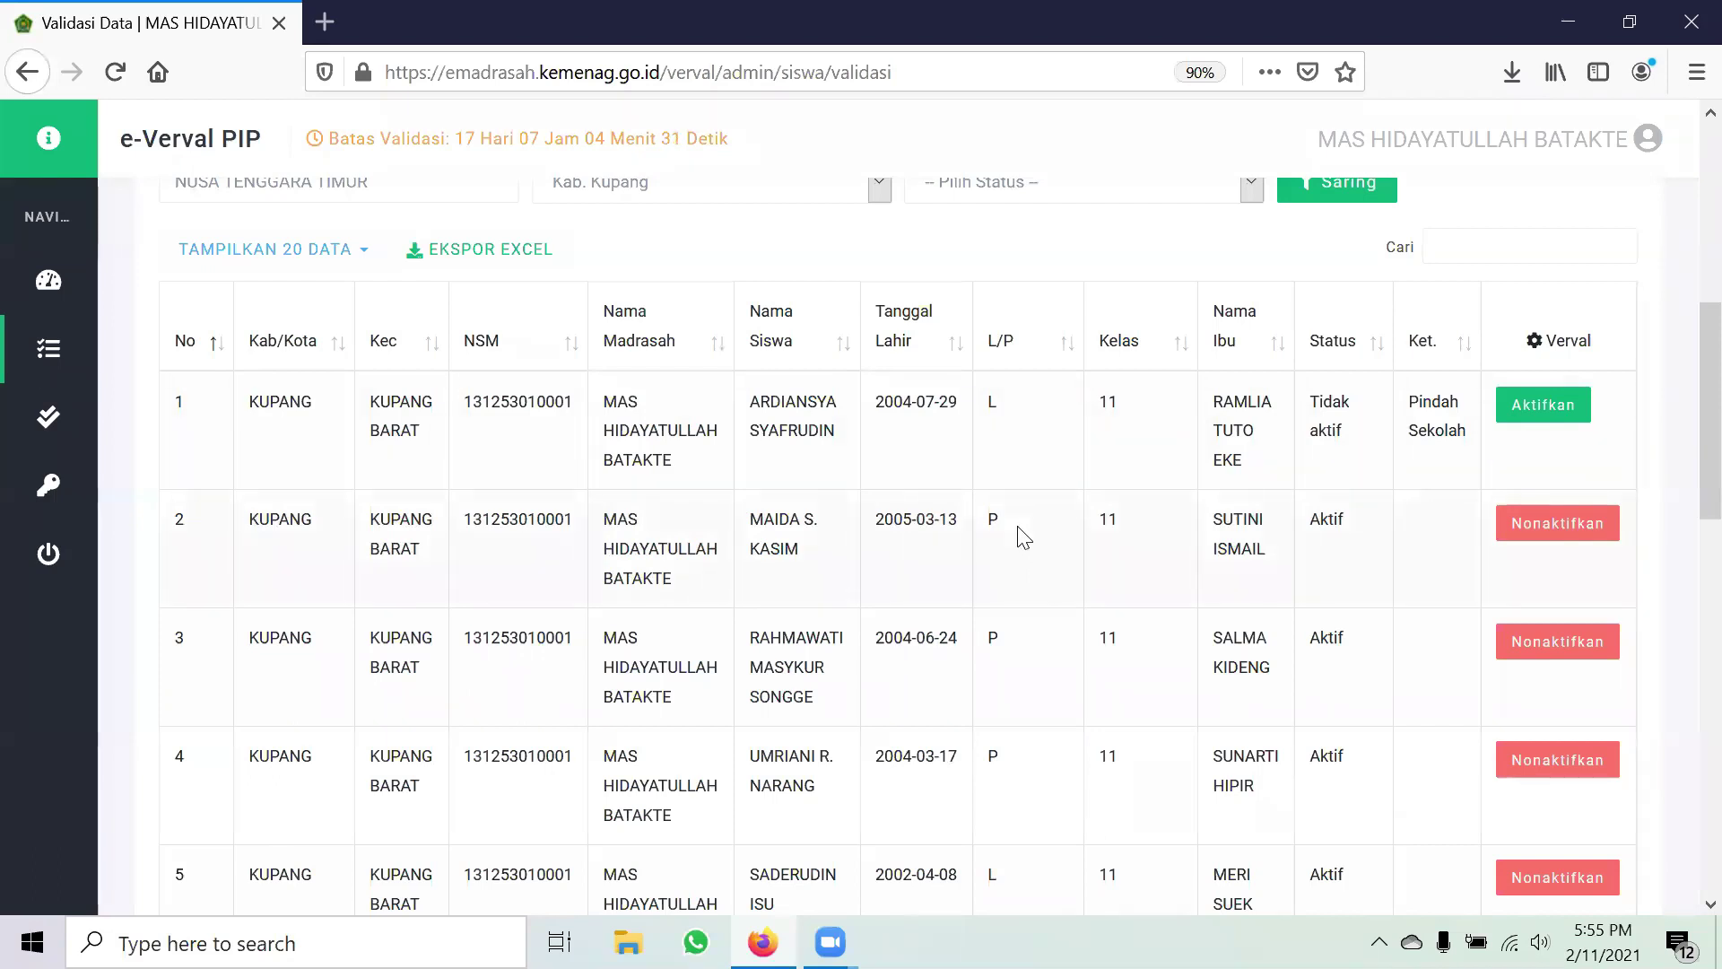
# - Open the L/P and Kelas values of the student in row 2 for inline editing, keeping both values
pyautogui.scroll(-1, 1127, 638)
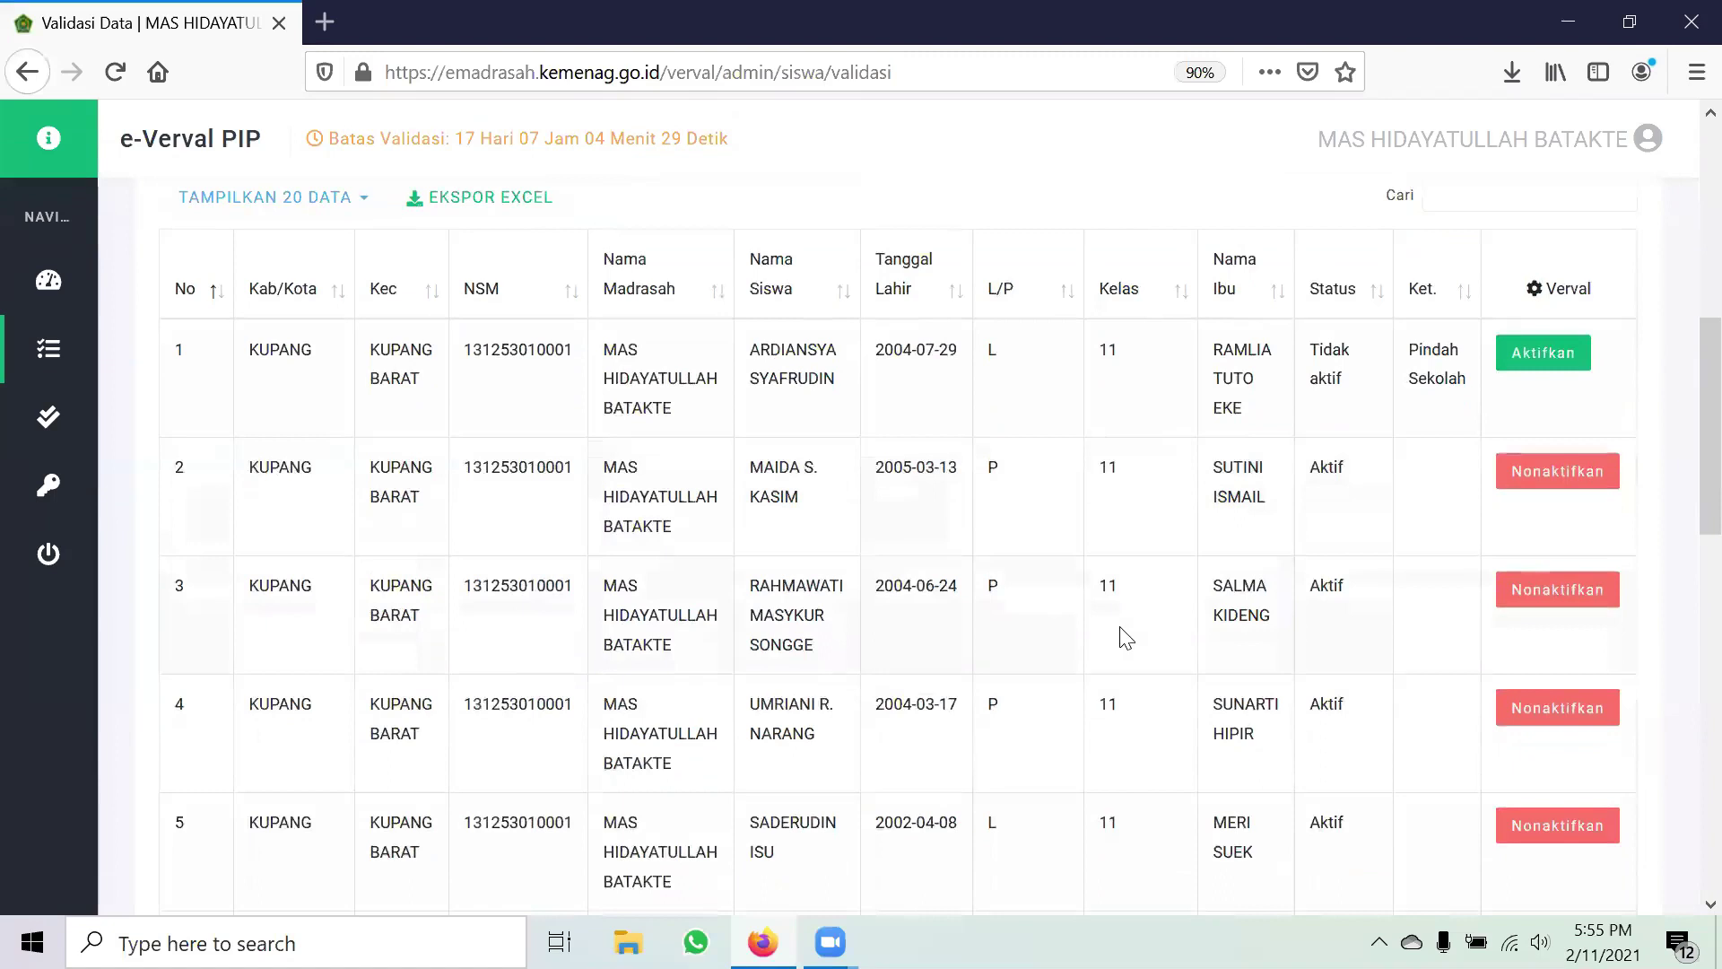
pyautogui.scroll(-6, 1127, 638)
pyautogui.scroll(7, 1126, 638)
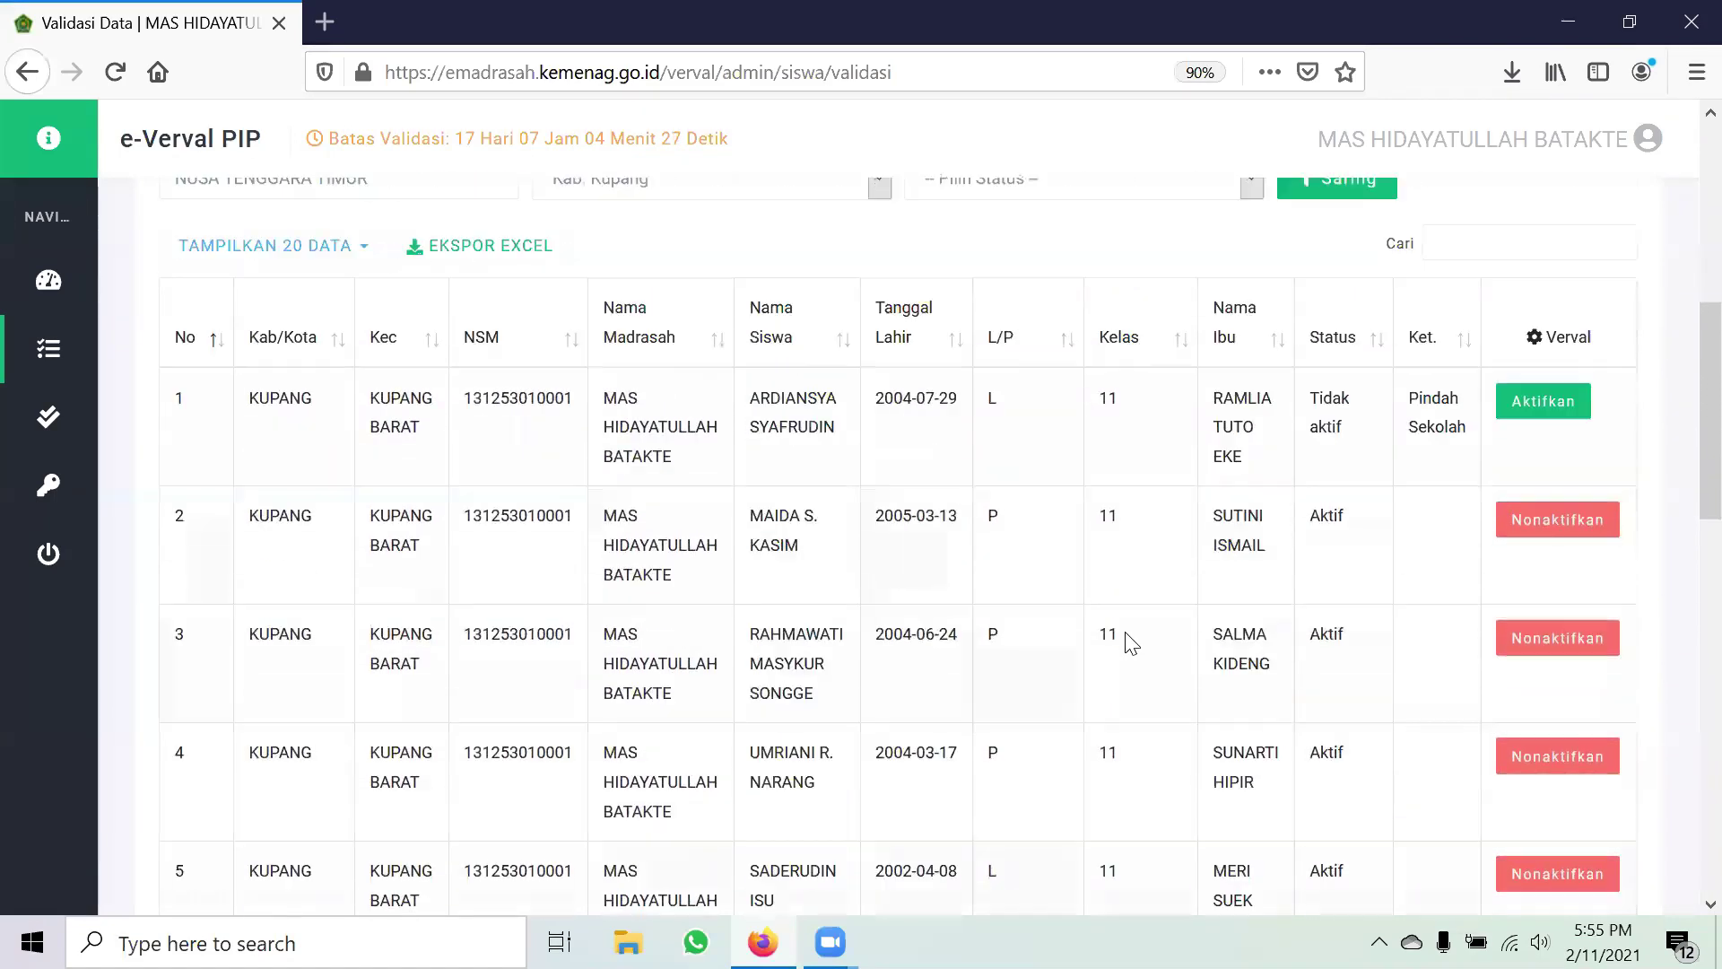
pyautogui.scroll(3, 1129, 642)
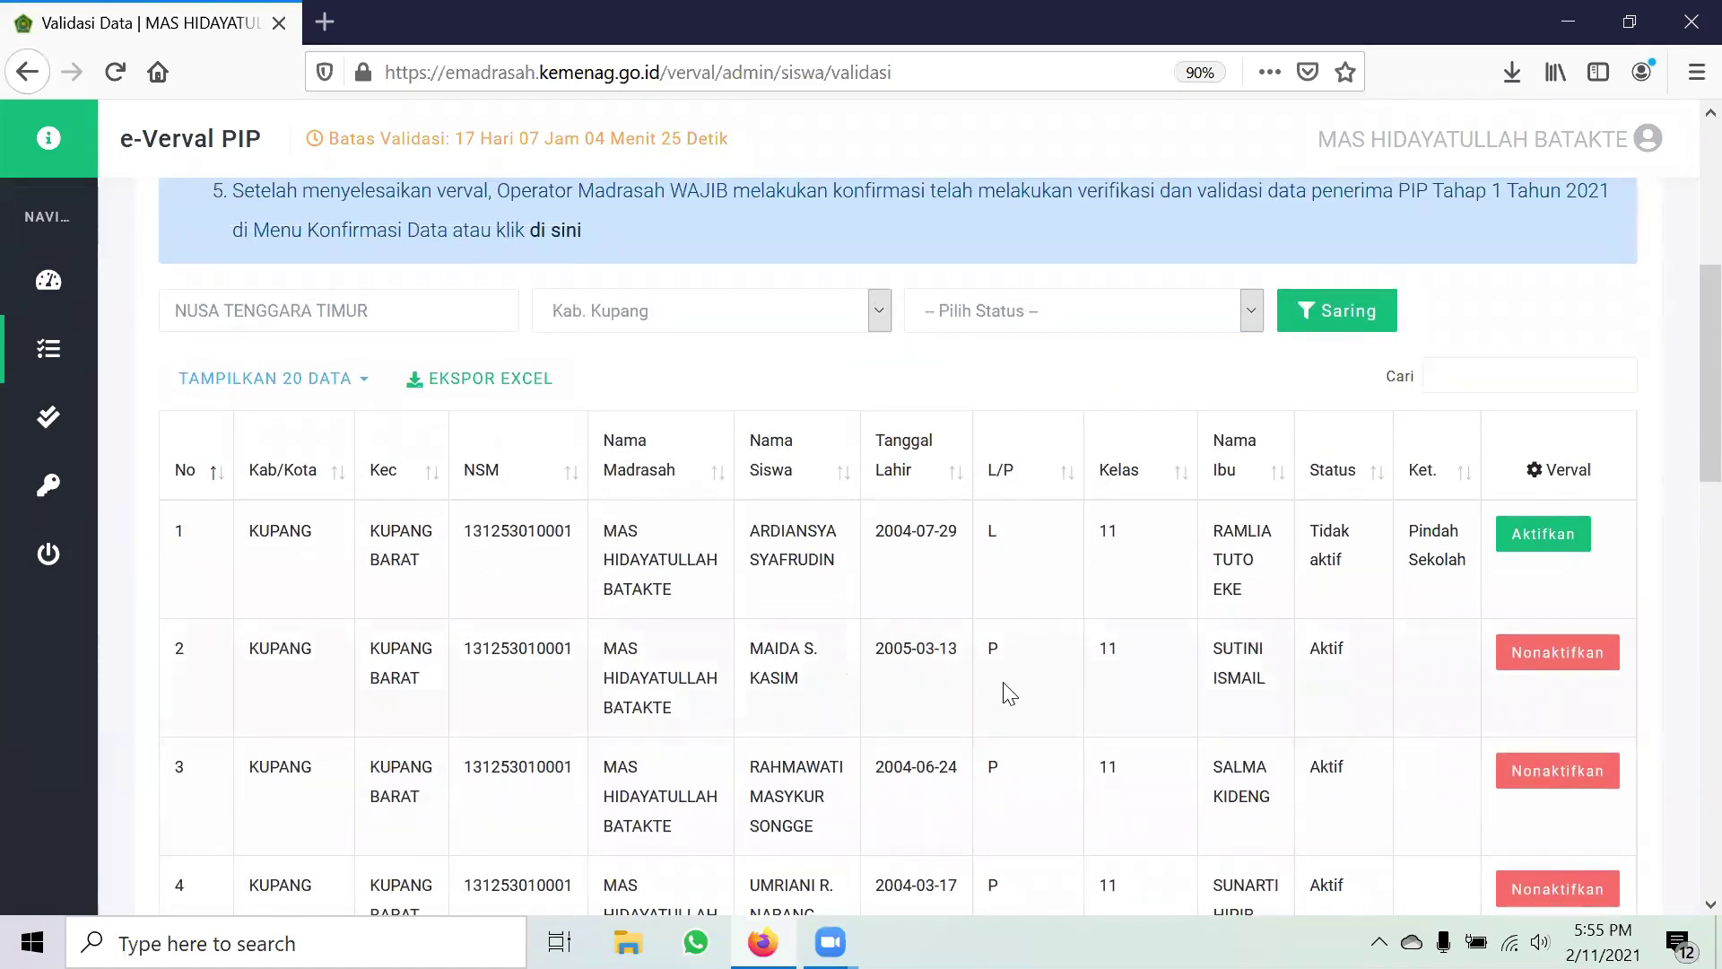
pyautogui.scroll(-3, 934, 692)
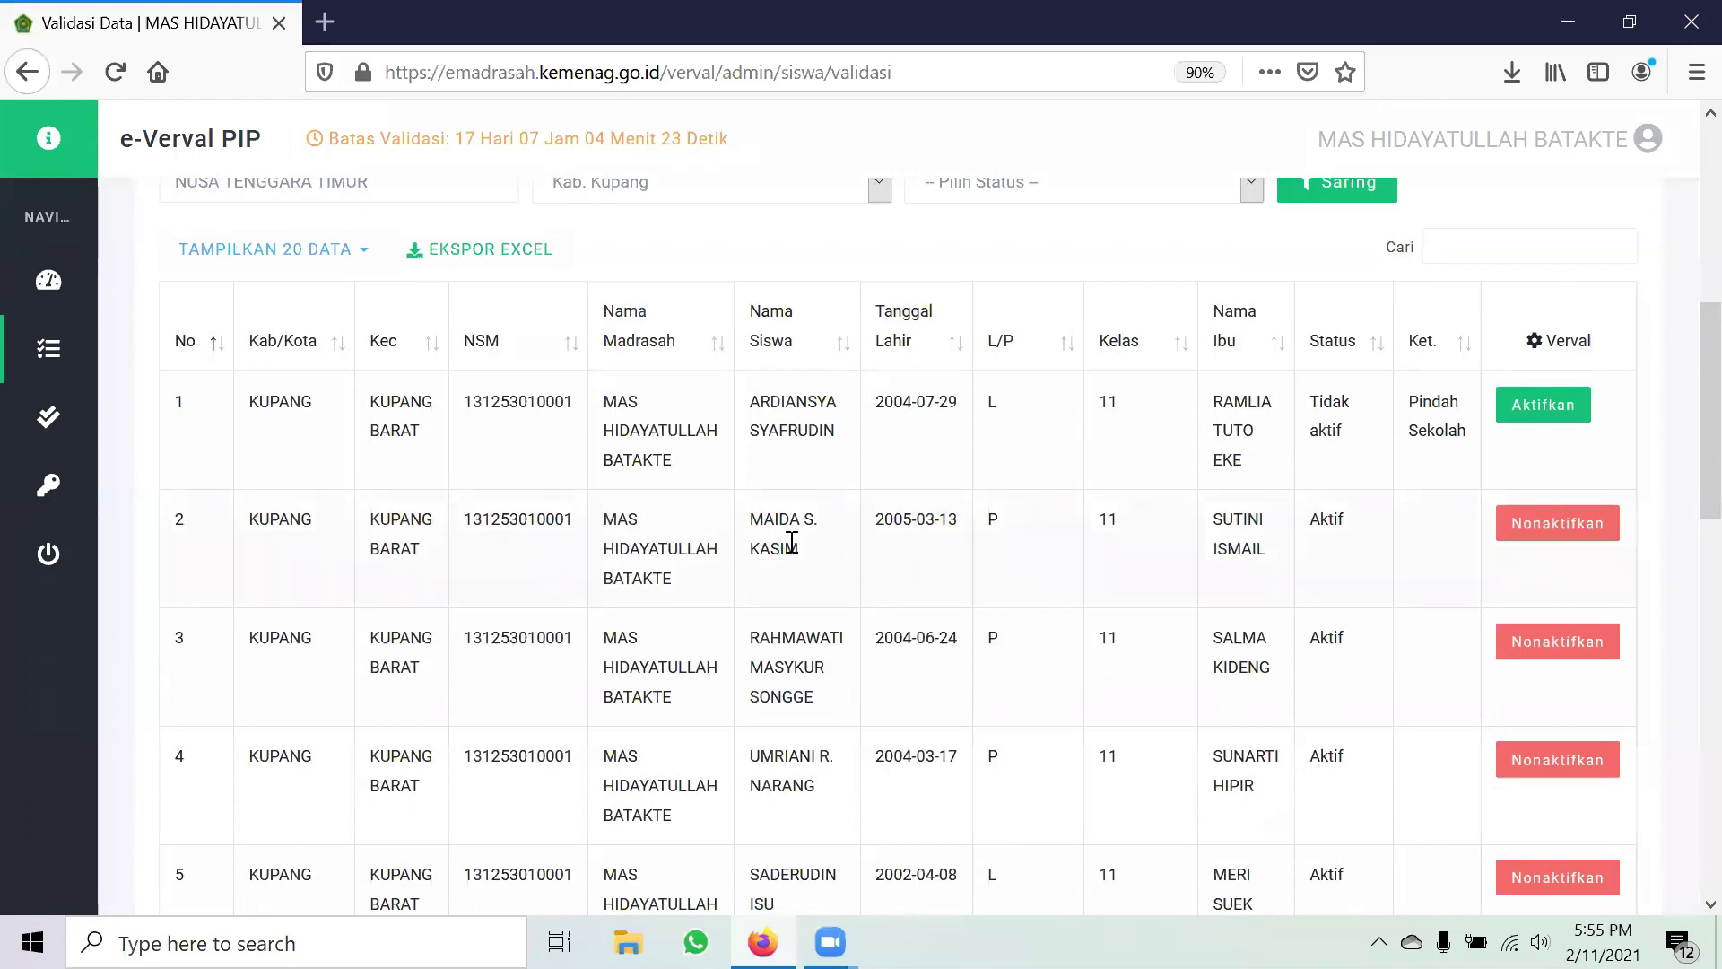
pyautogui.click(1002, 530)
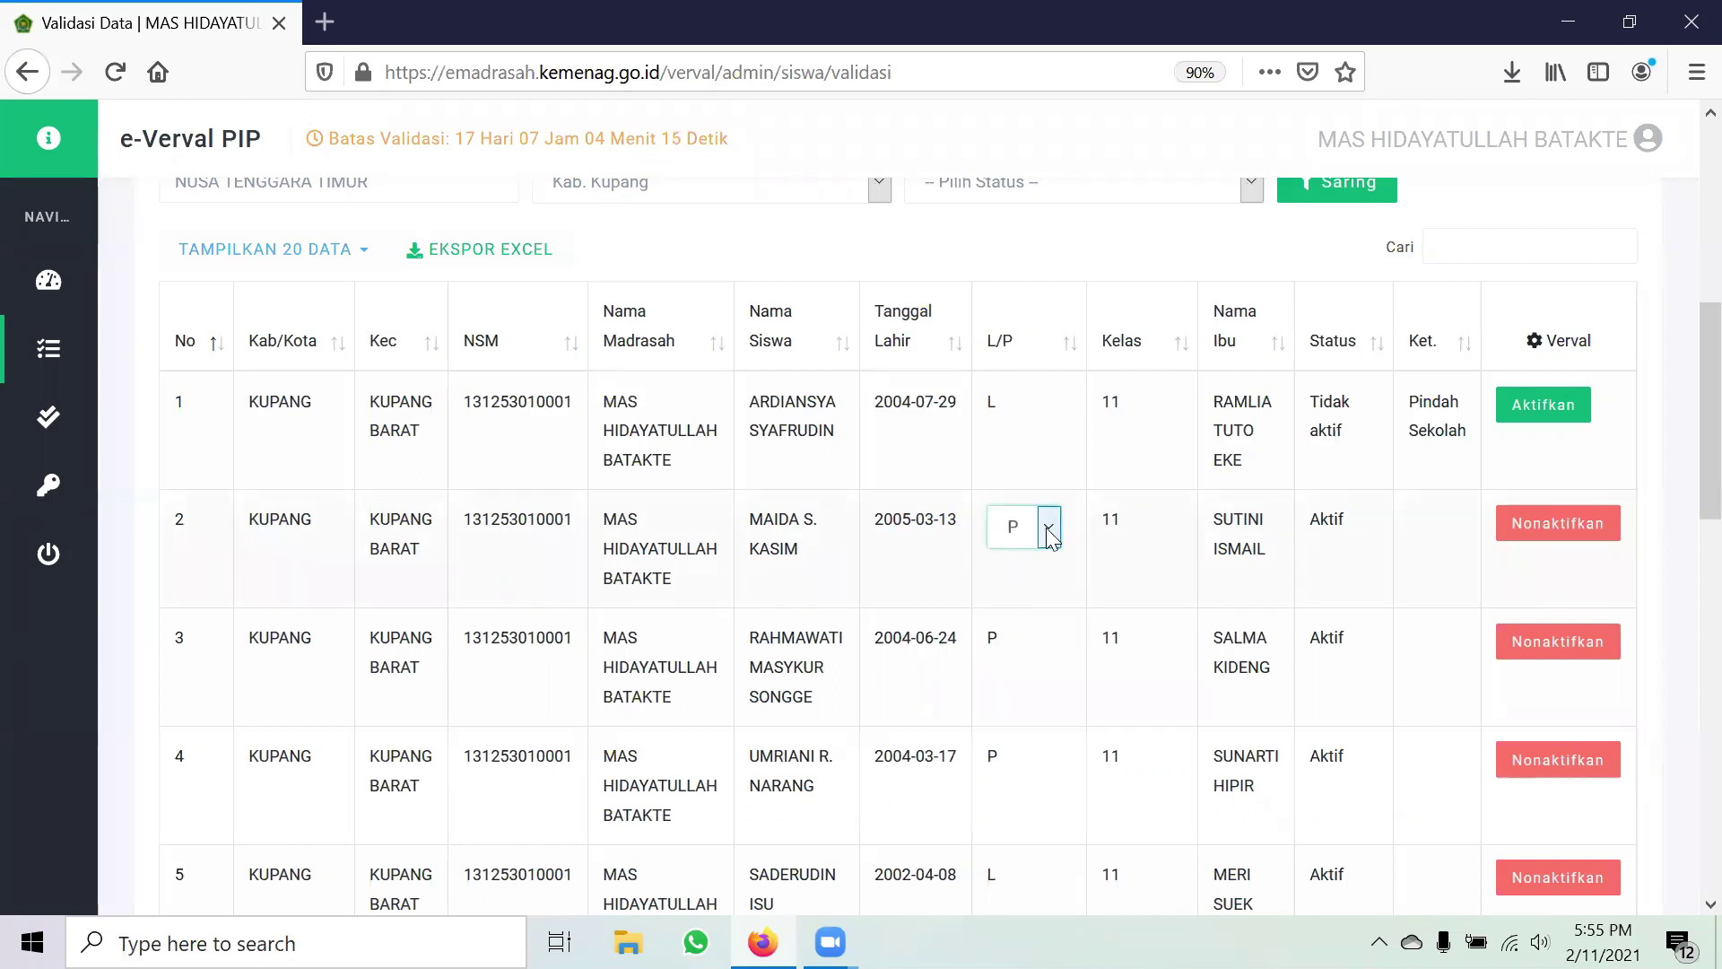
pyautogui.click(1049, 531)
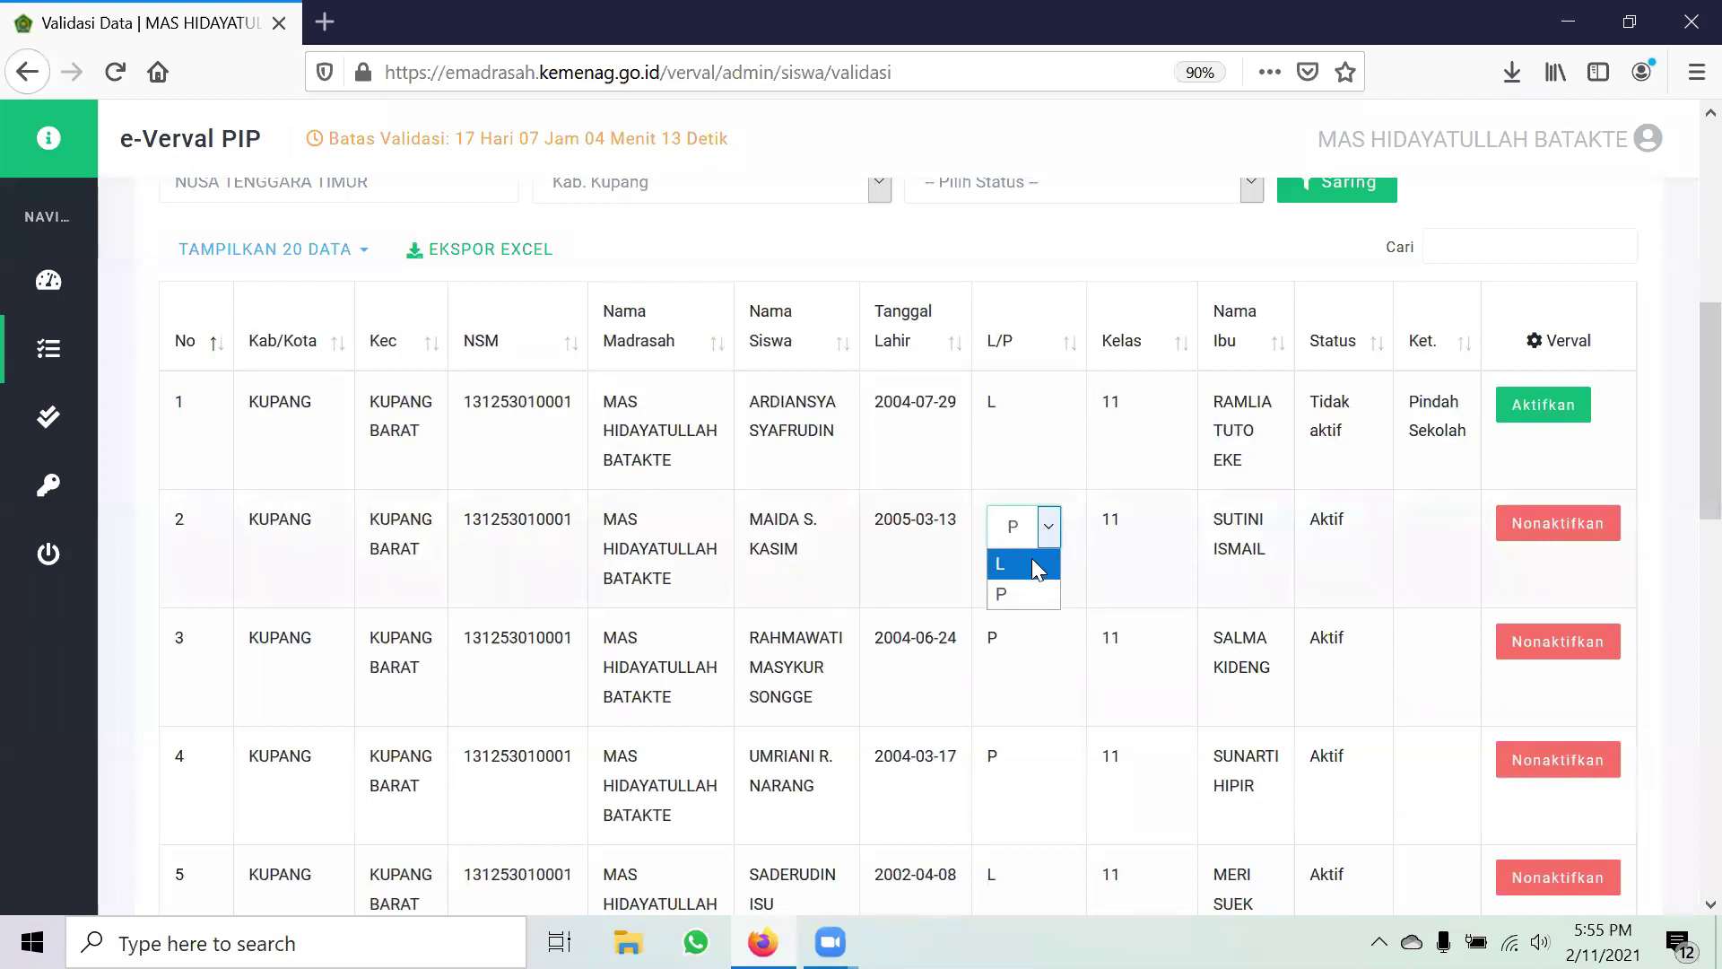
pyautogui.click(1075, 518)
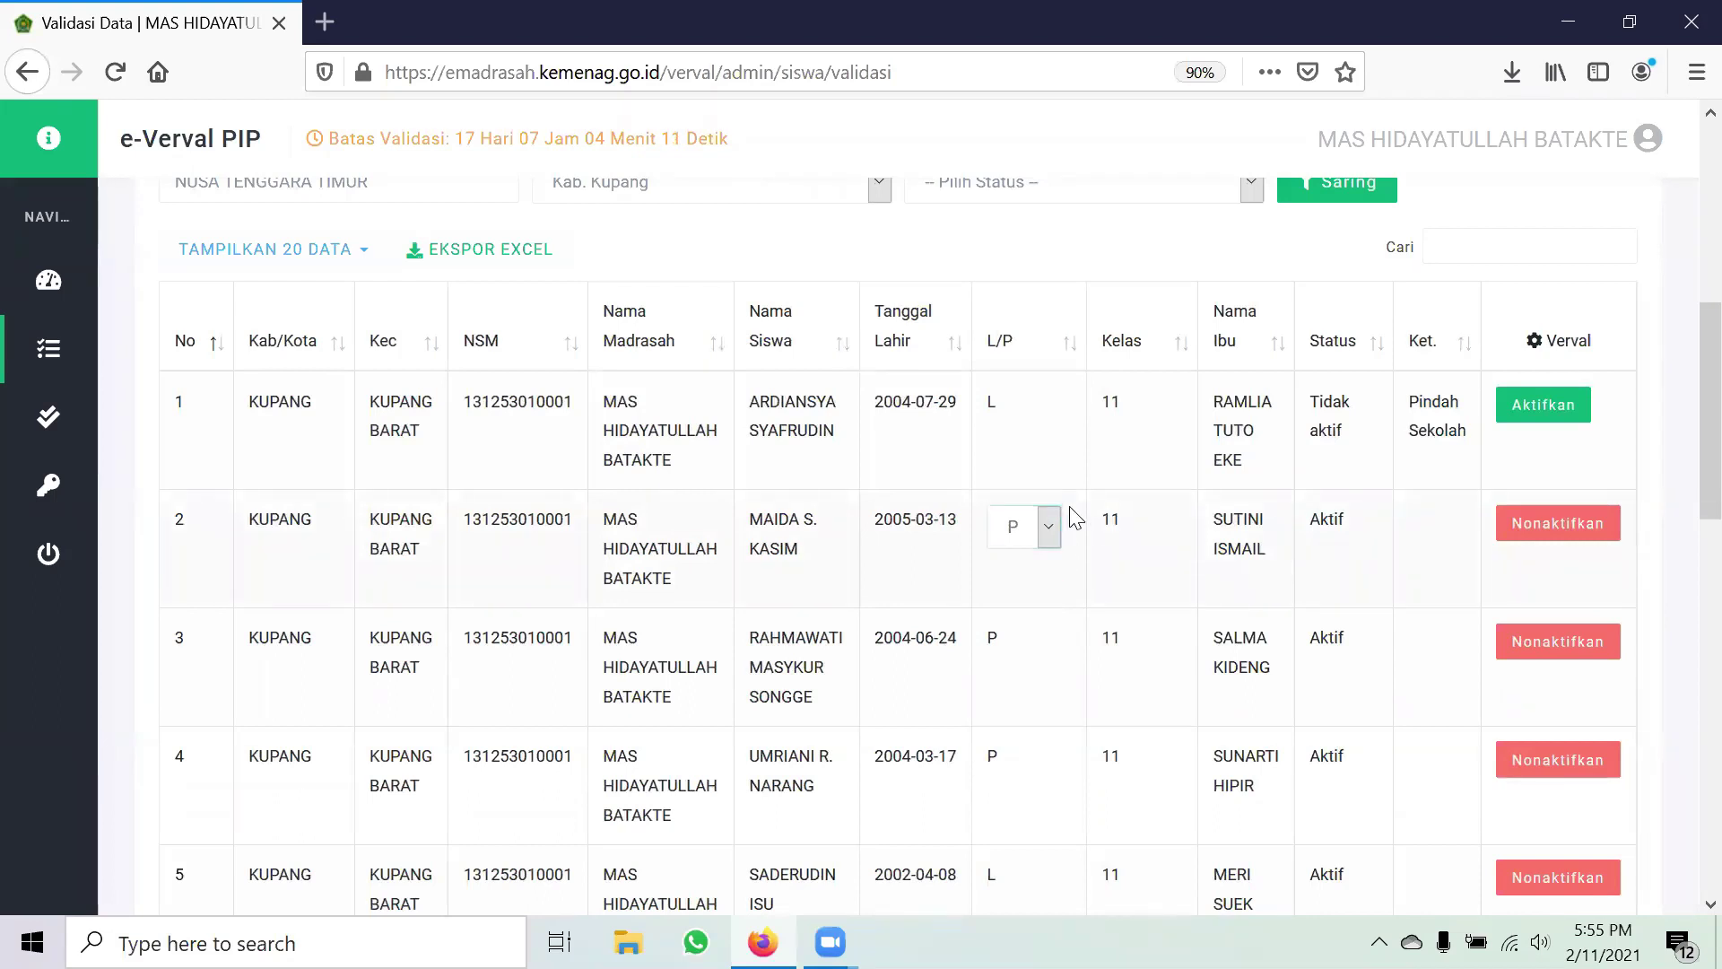
pyautogui.click(1155, 534)
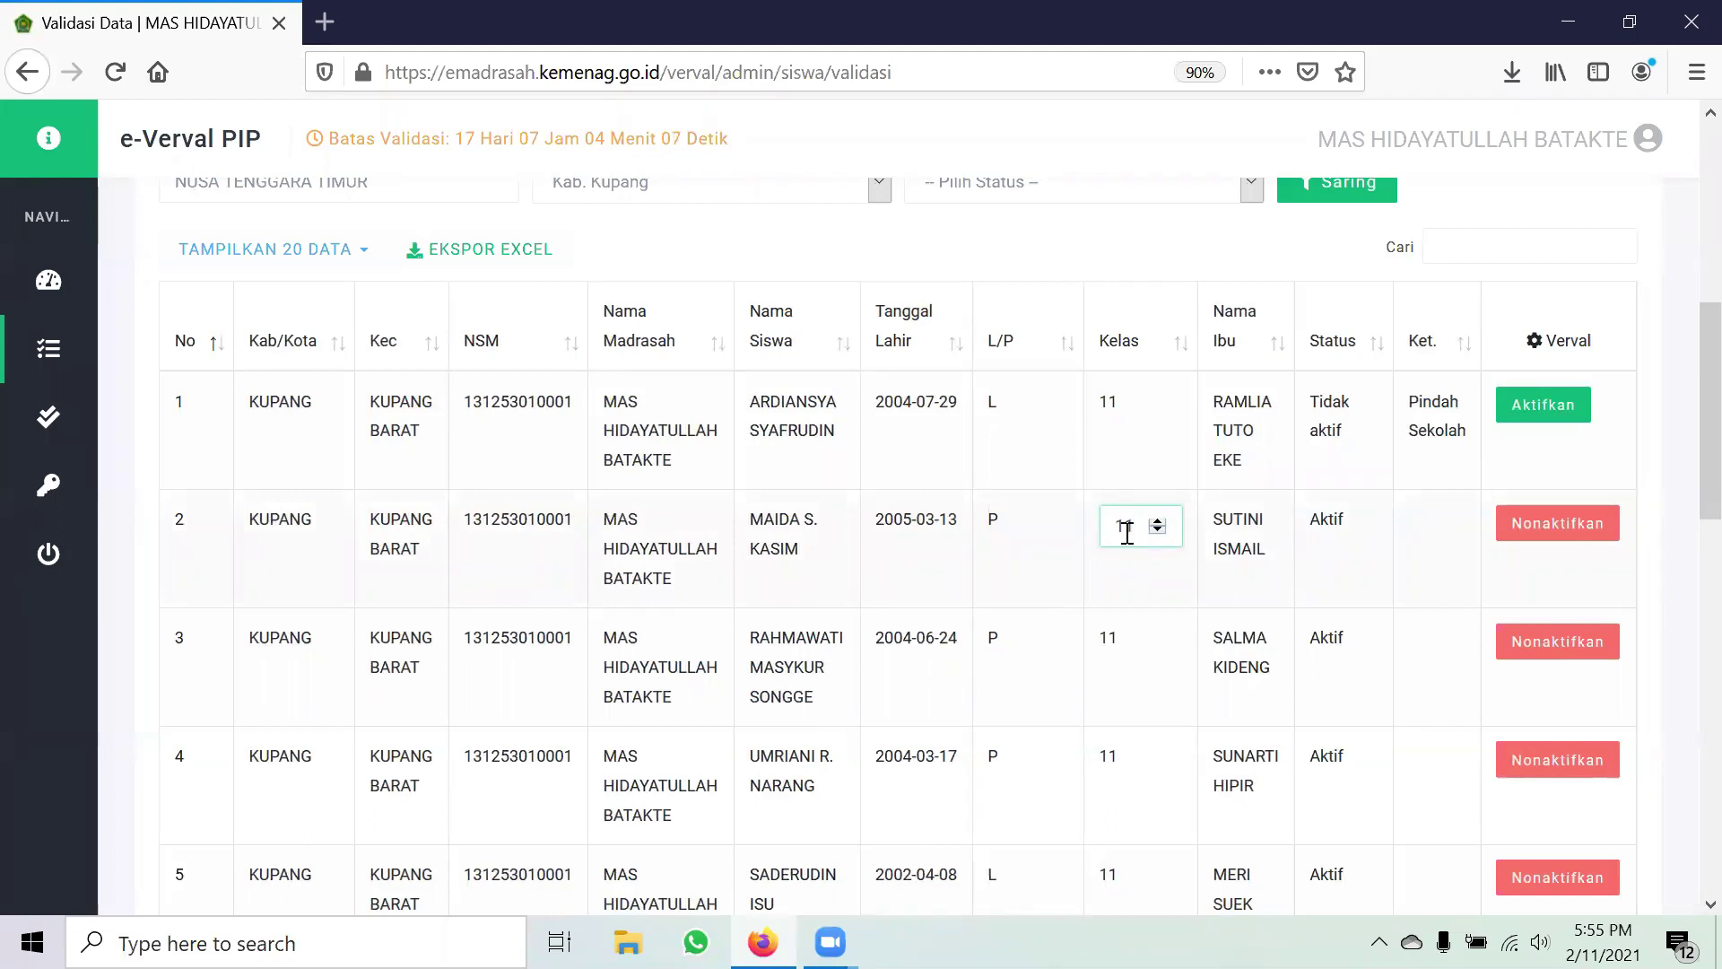
pyautogui.click(1155, 566)
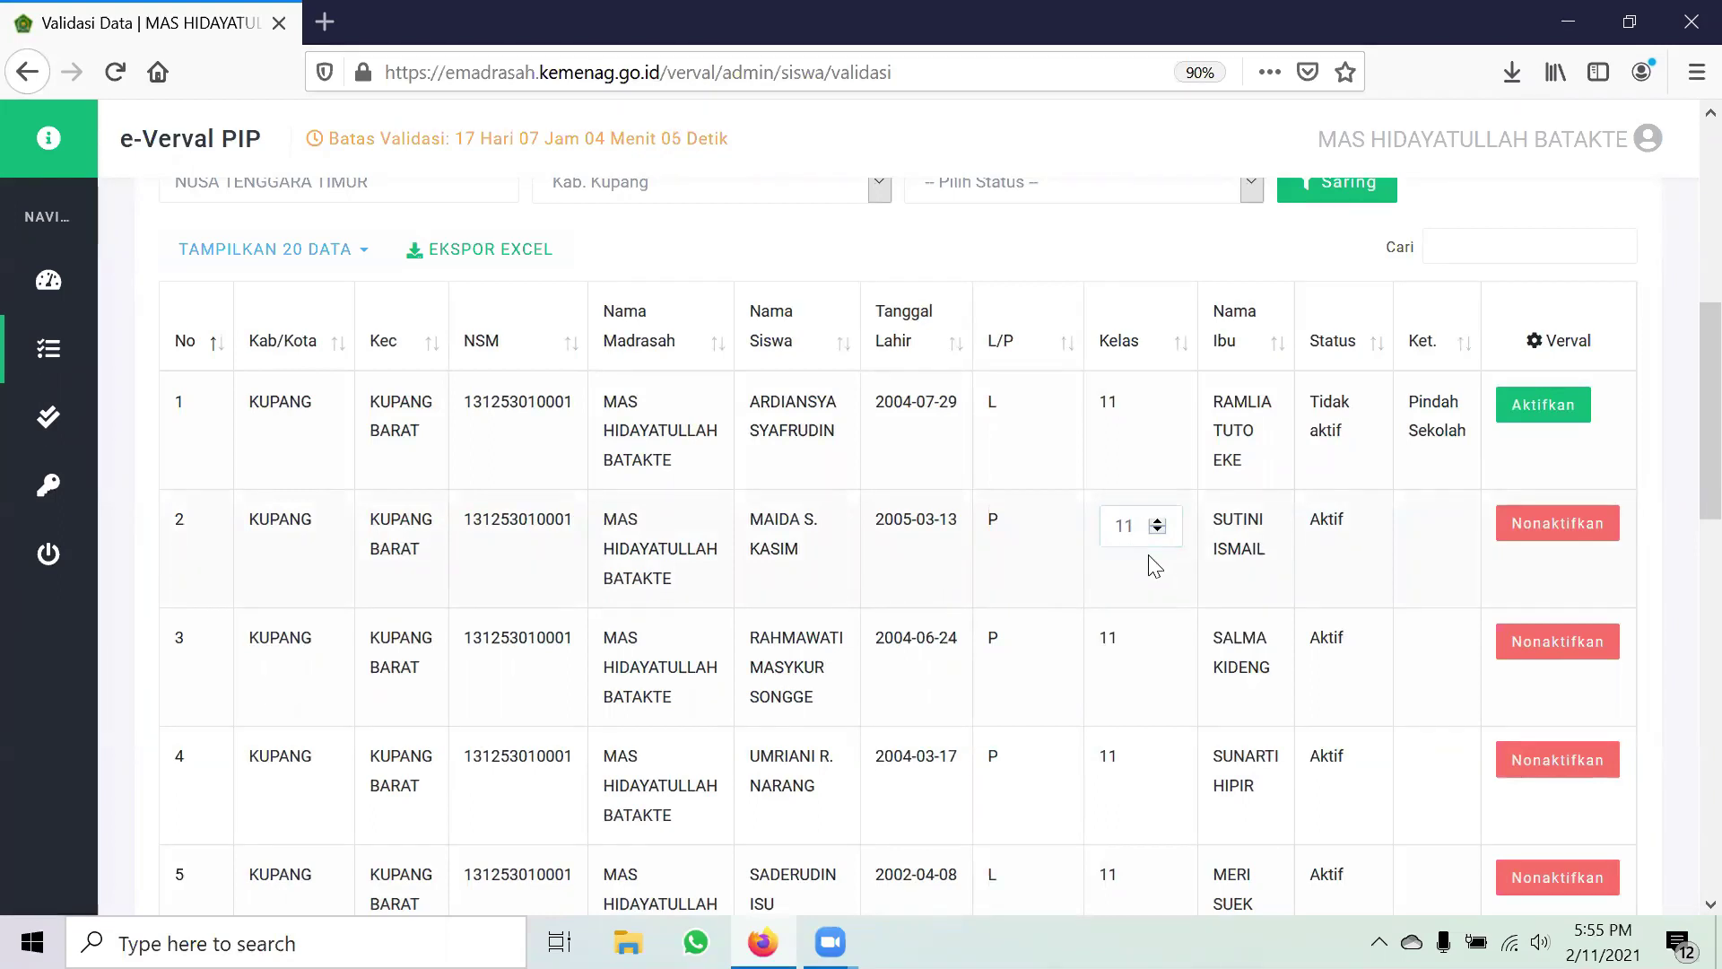
# - Open the Tanggal Lahir, Nama Ibu and Kelas cells in row 2 and the Kelas cell in row 1 for inline editing without altering them
pyautogui.click(955, 560)
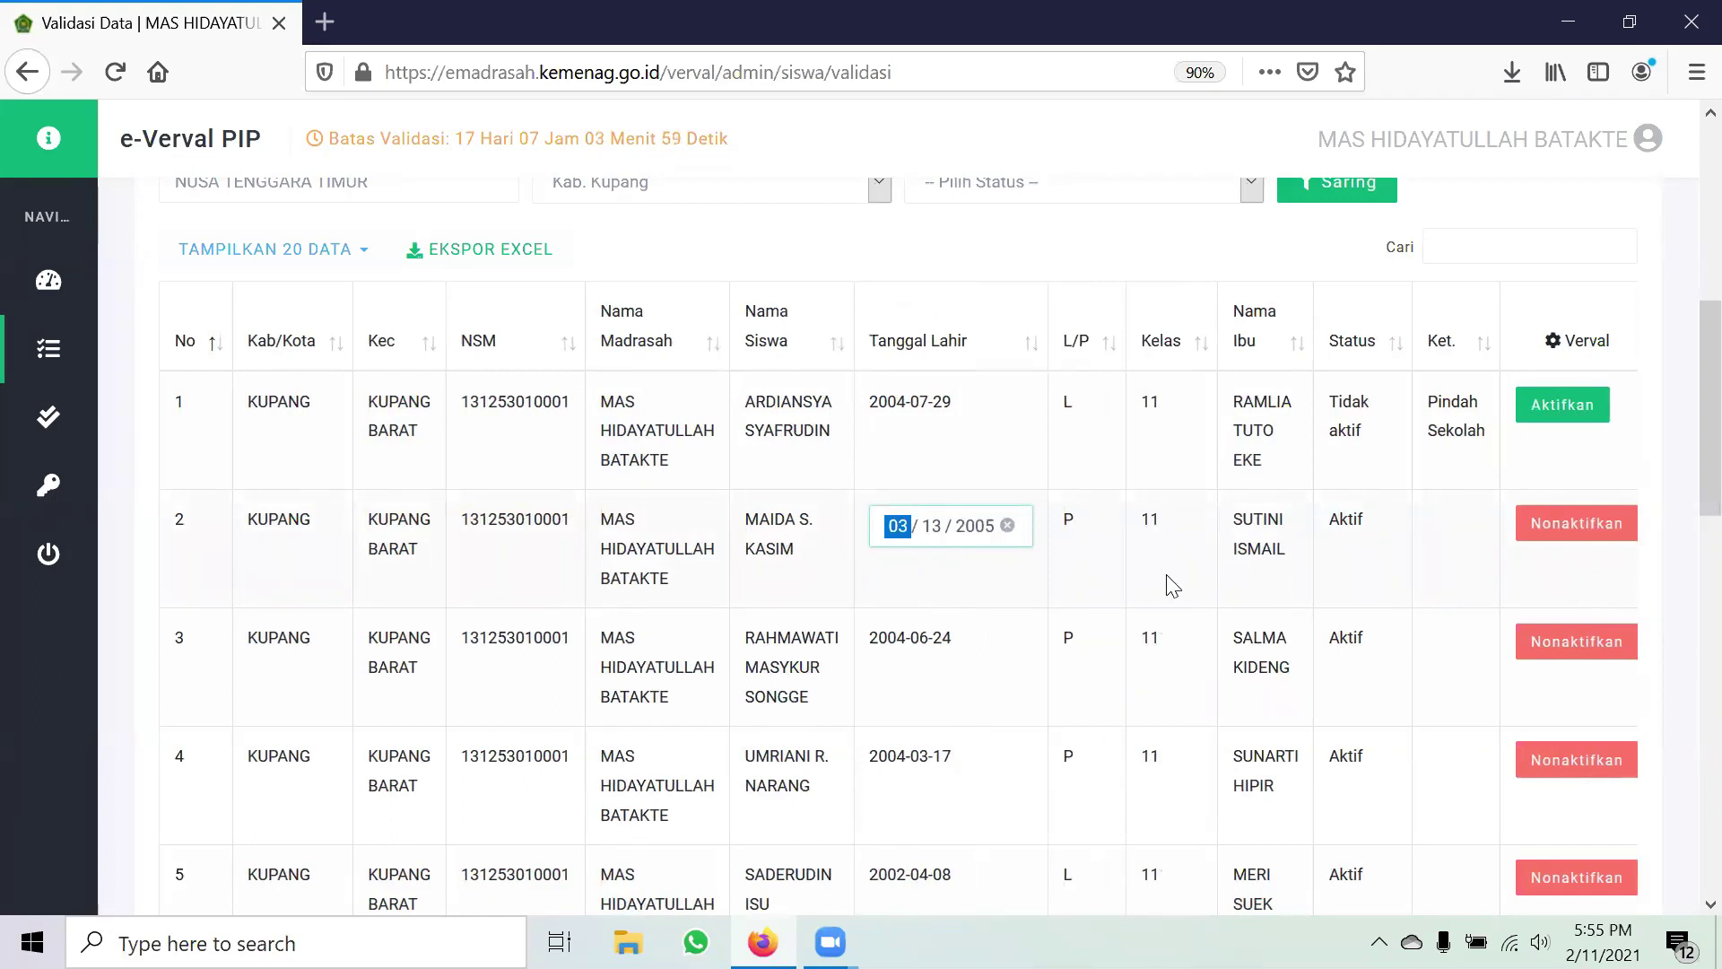
pyautogui.click(1297, 568)
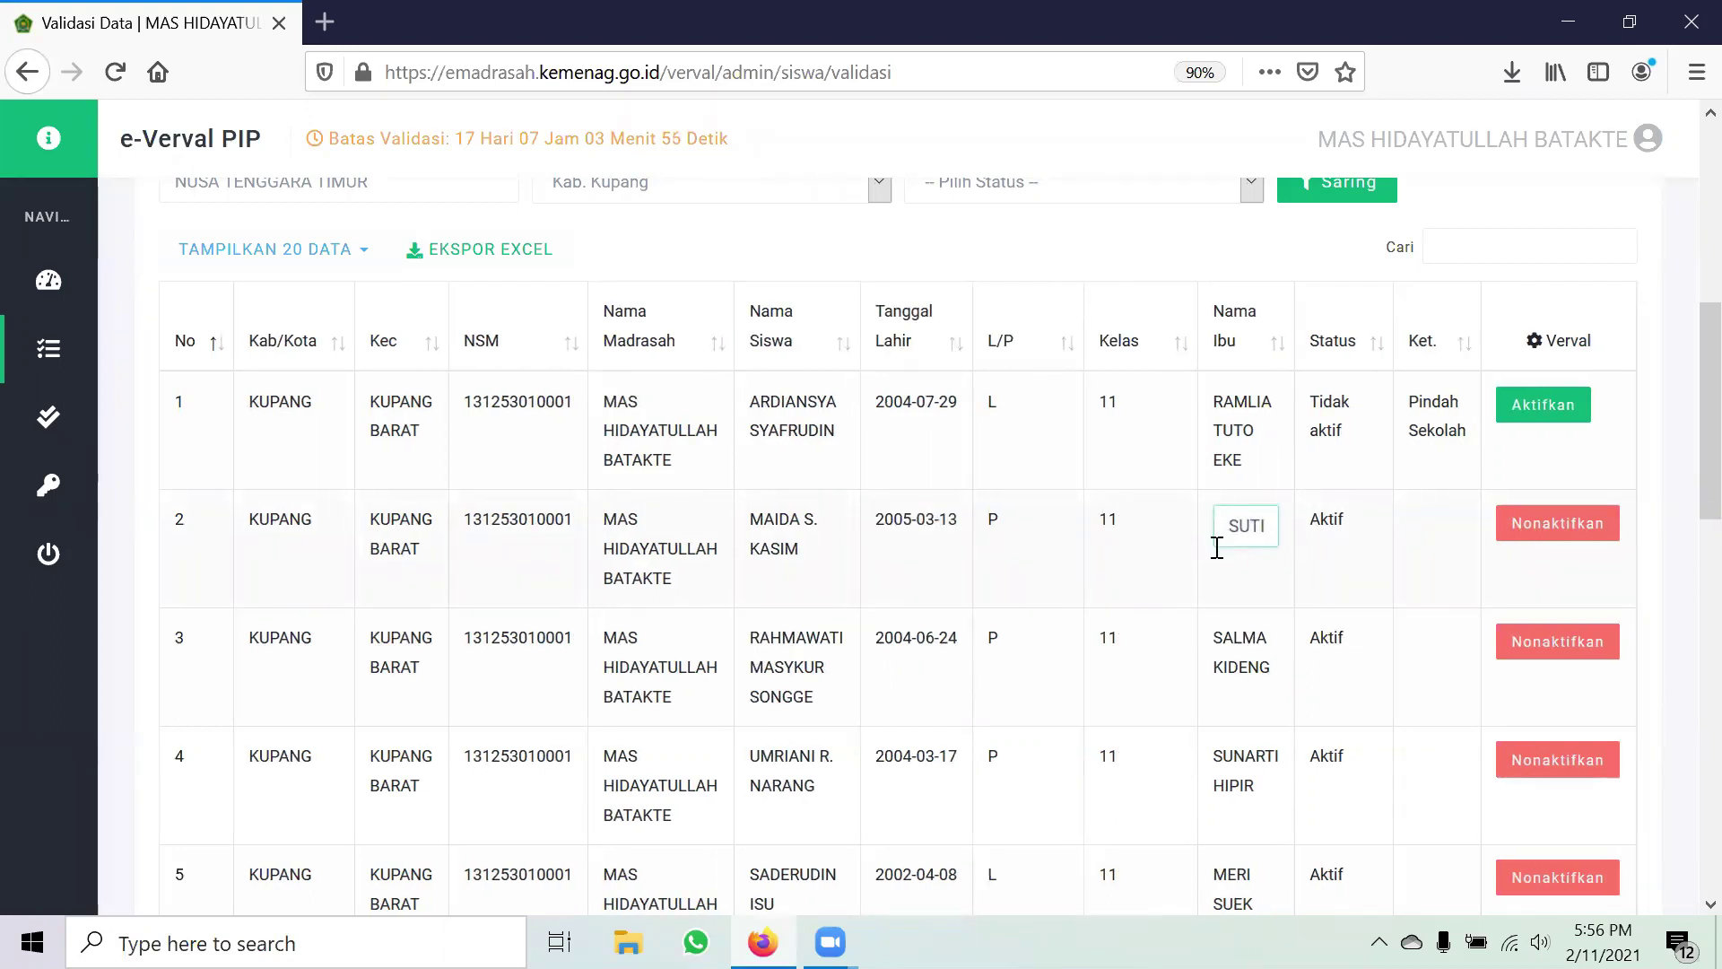
pyautogui.click(1153, 582)
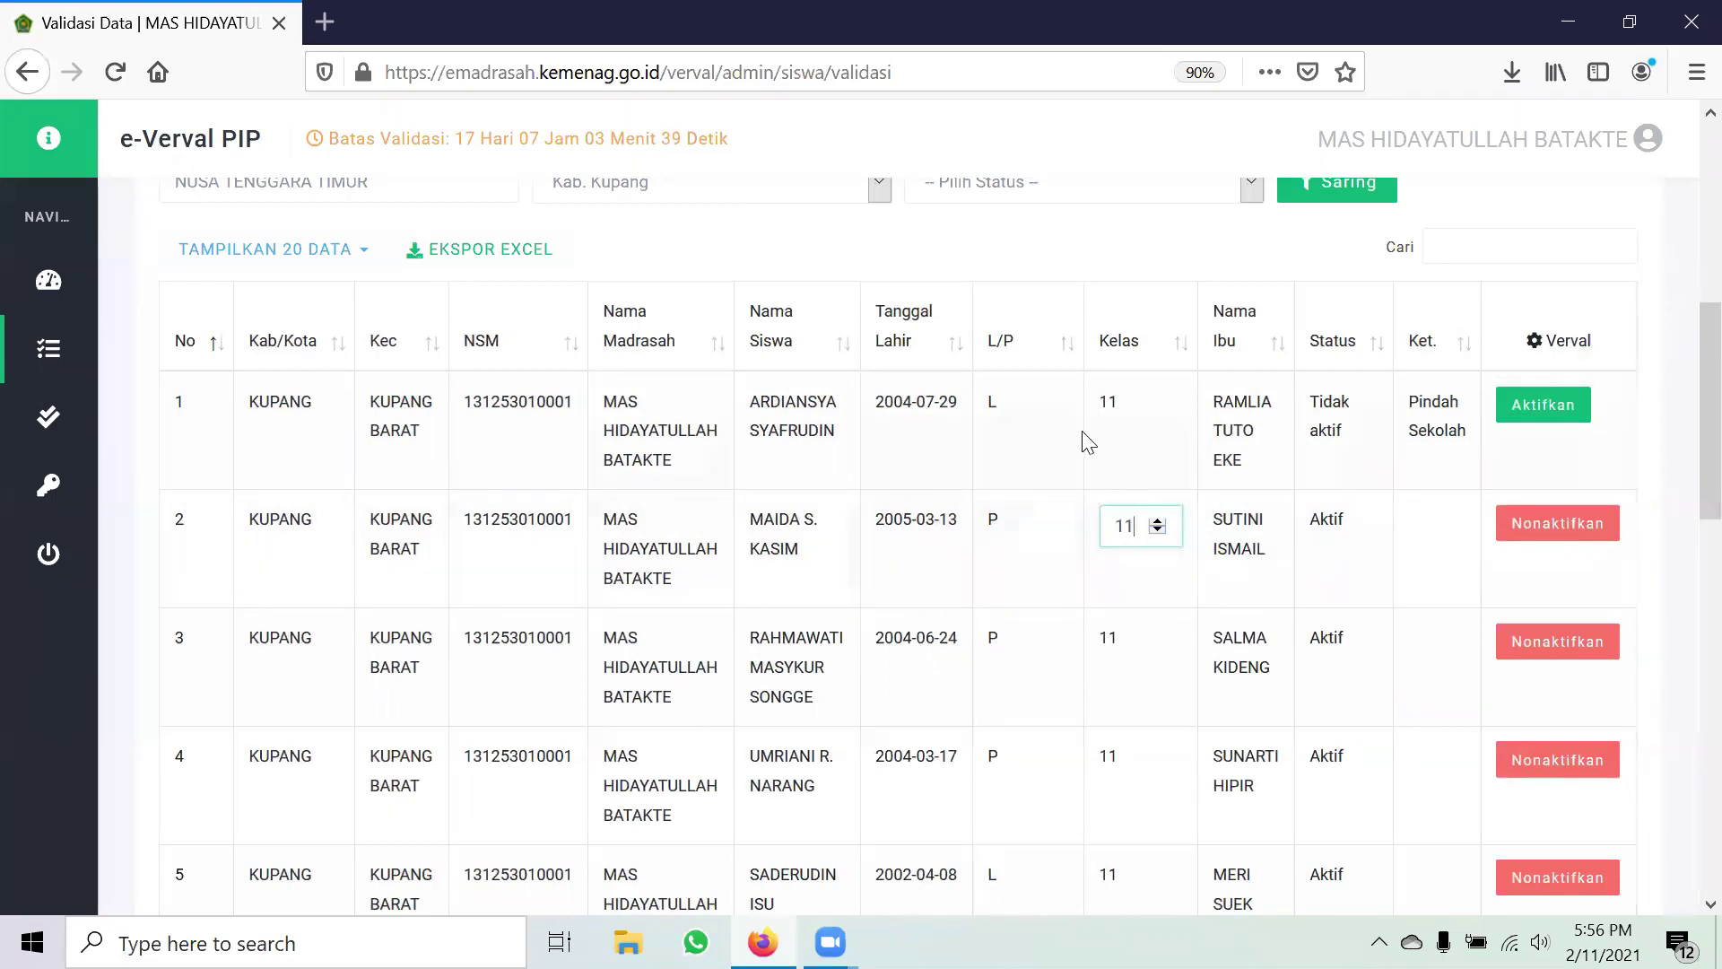
pyautogui.click(1143, 416)
pyautogui.press('Return')
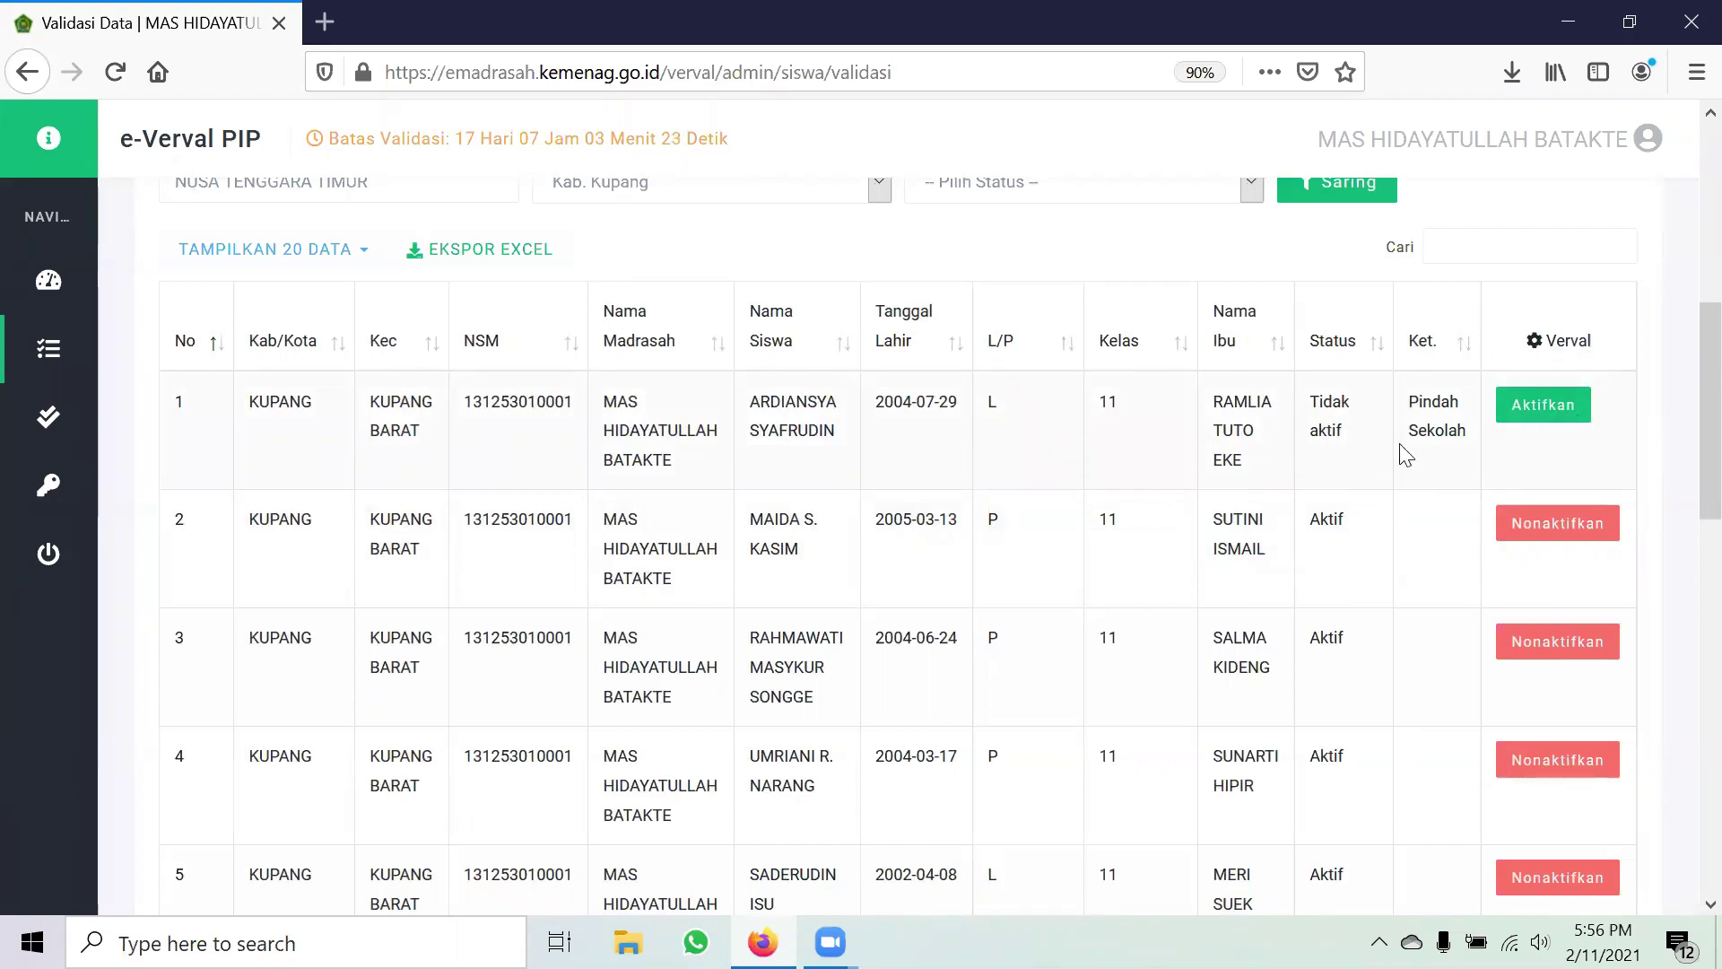
# - Reactivate the student in row 1 and confirm the status change
pyautogui.click(1545, 411)
pyautogui.click(799, 648)
pyautogui.click(888, 644)
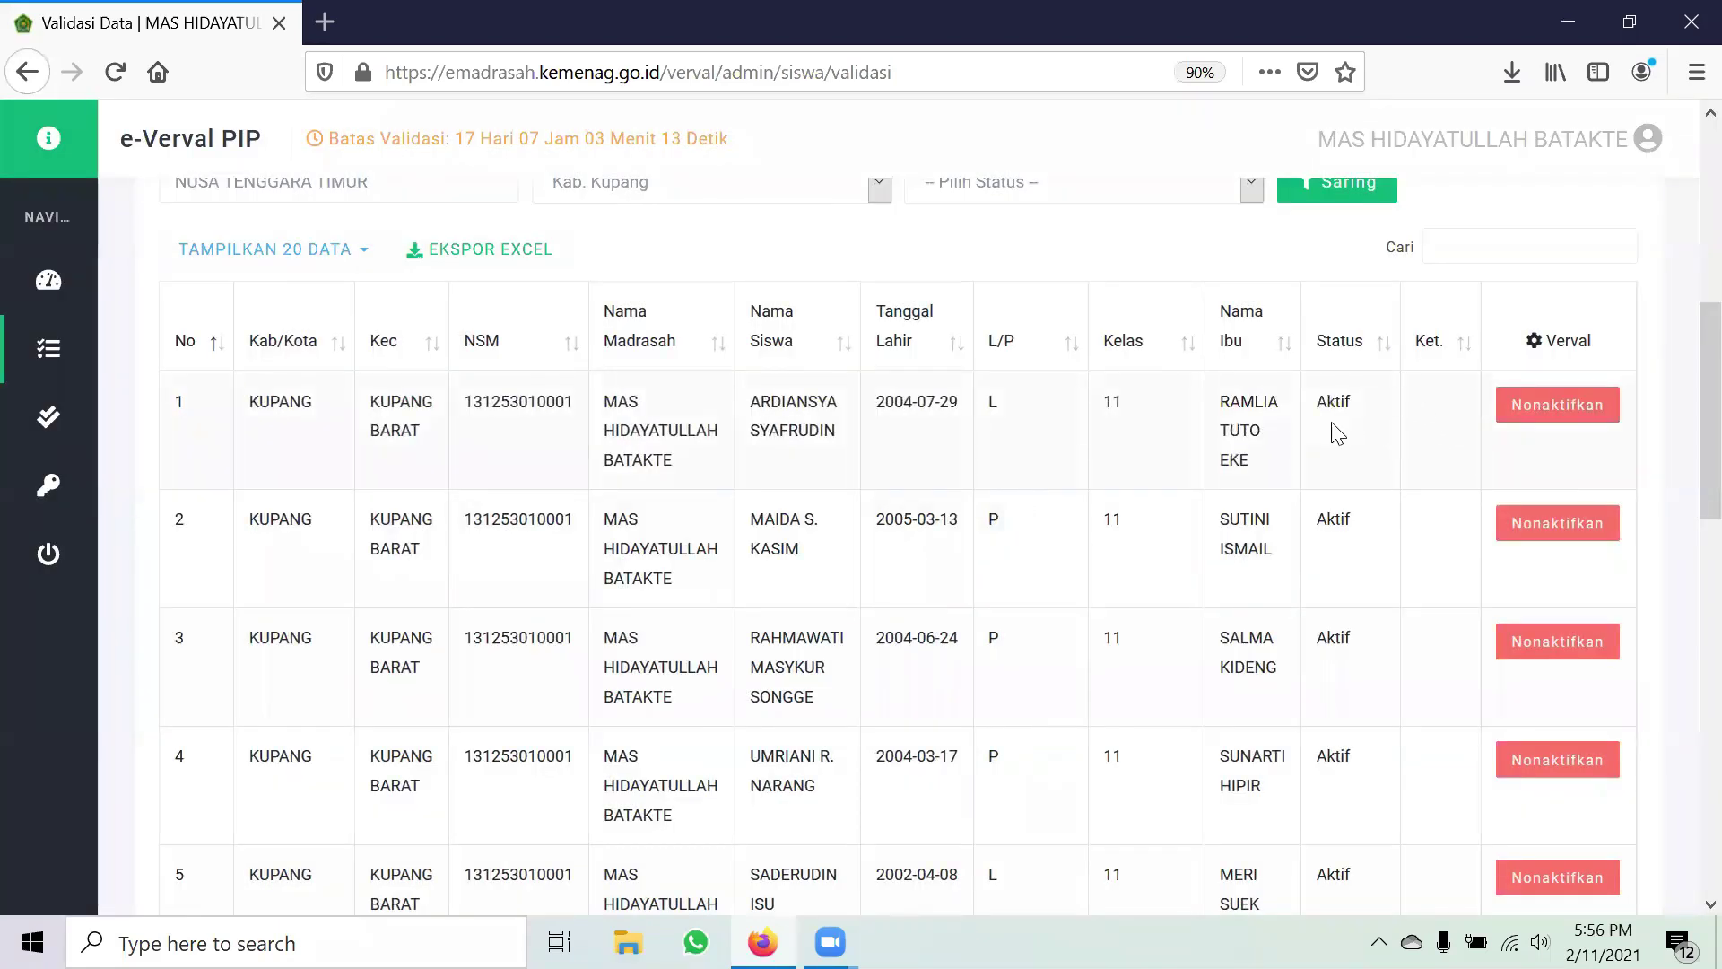
# - Review the biodata and active status of every student in the validation table
pyautogui.scroll(-5, 1432, 620)
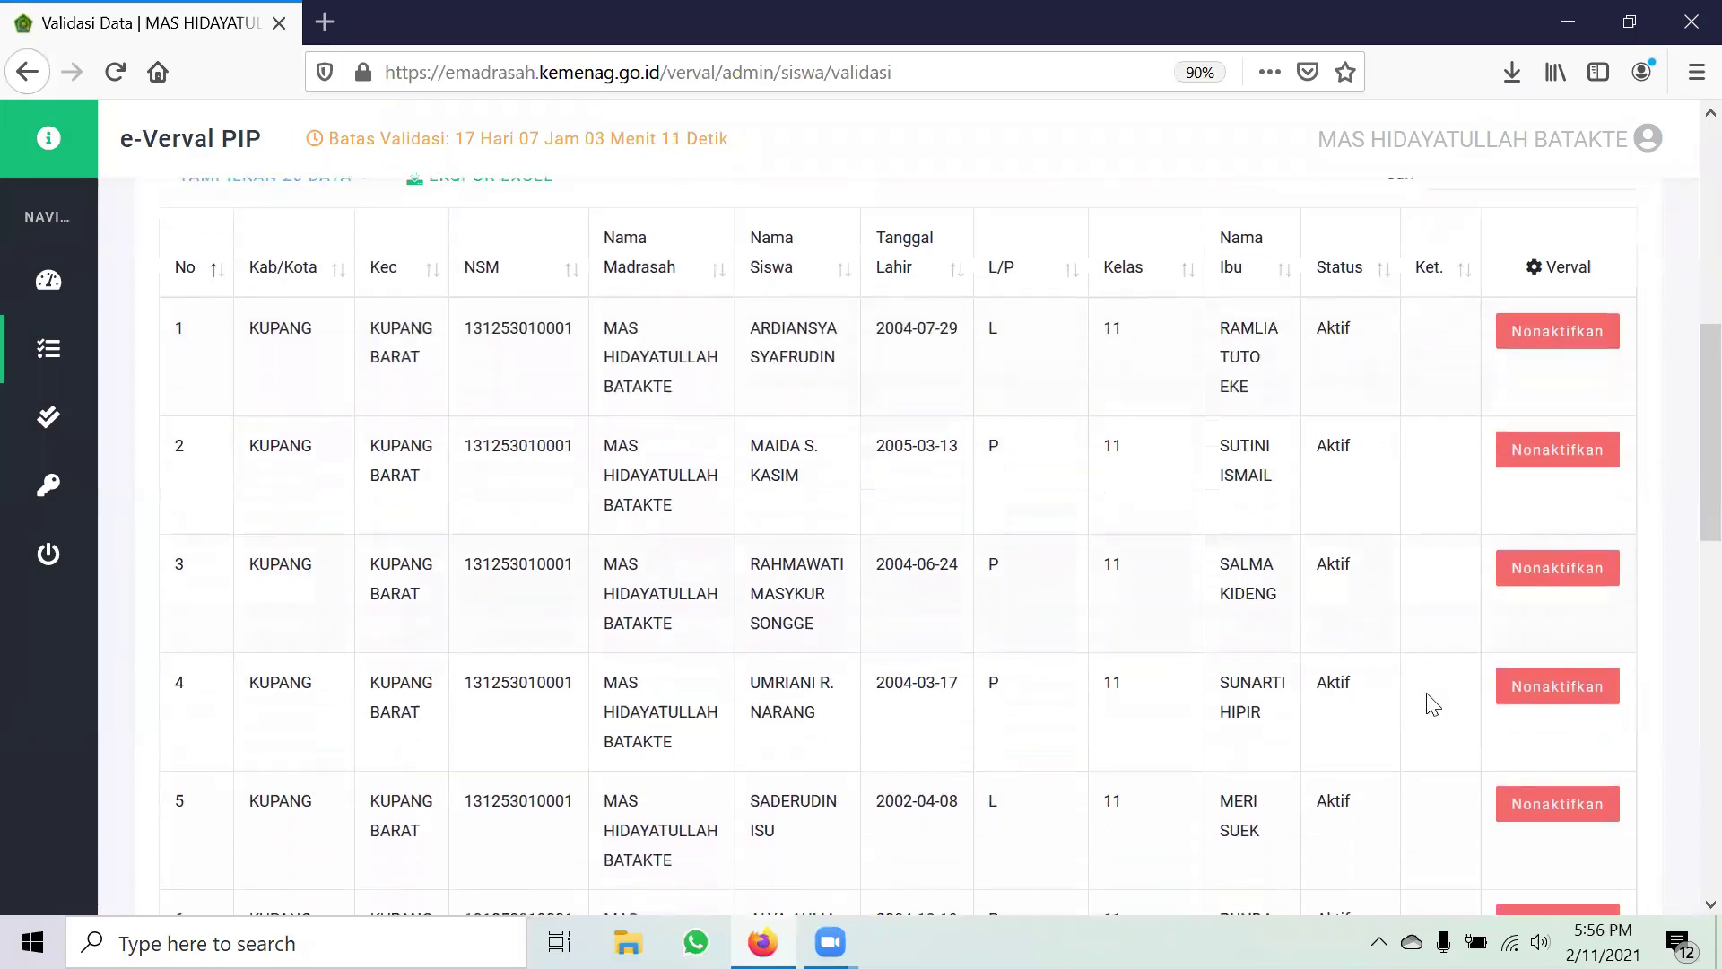
pyautogui.scroll(-7, 1434, 710)
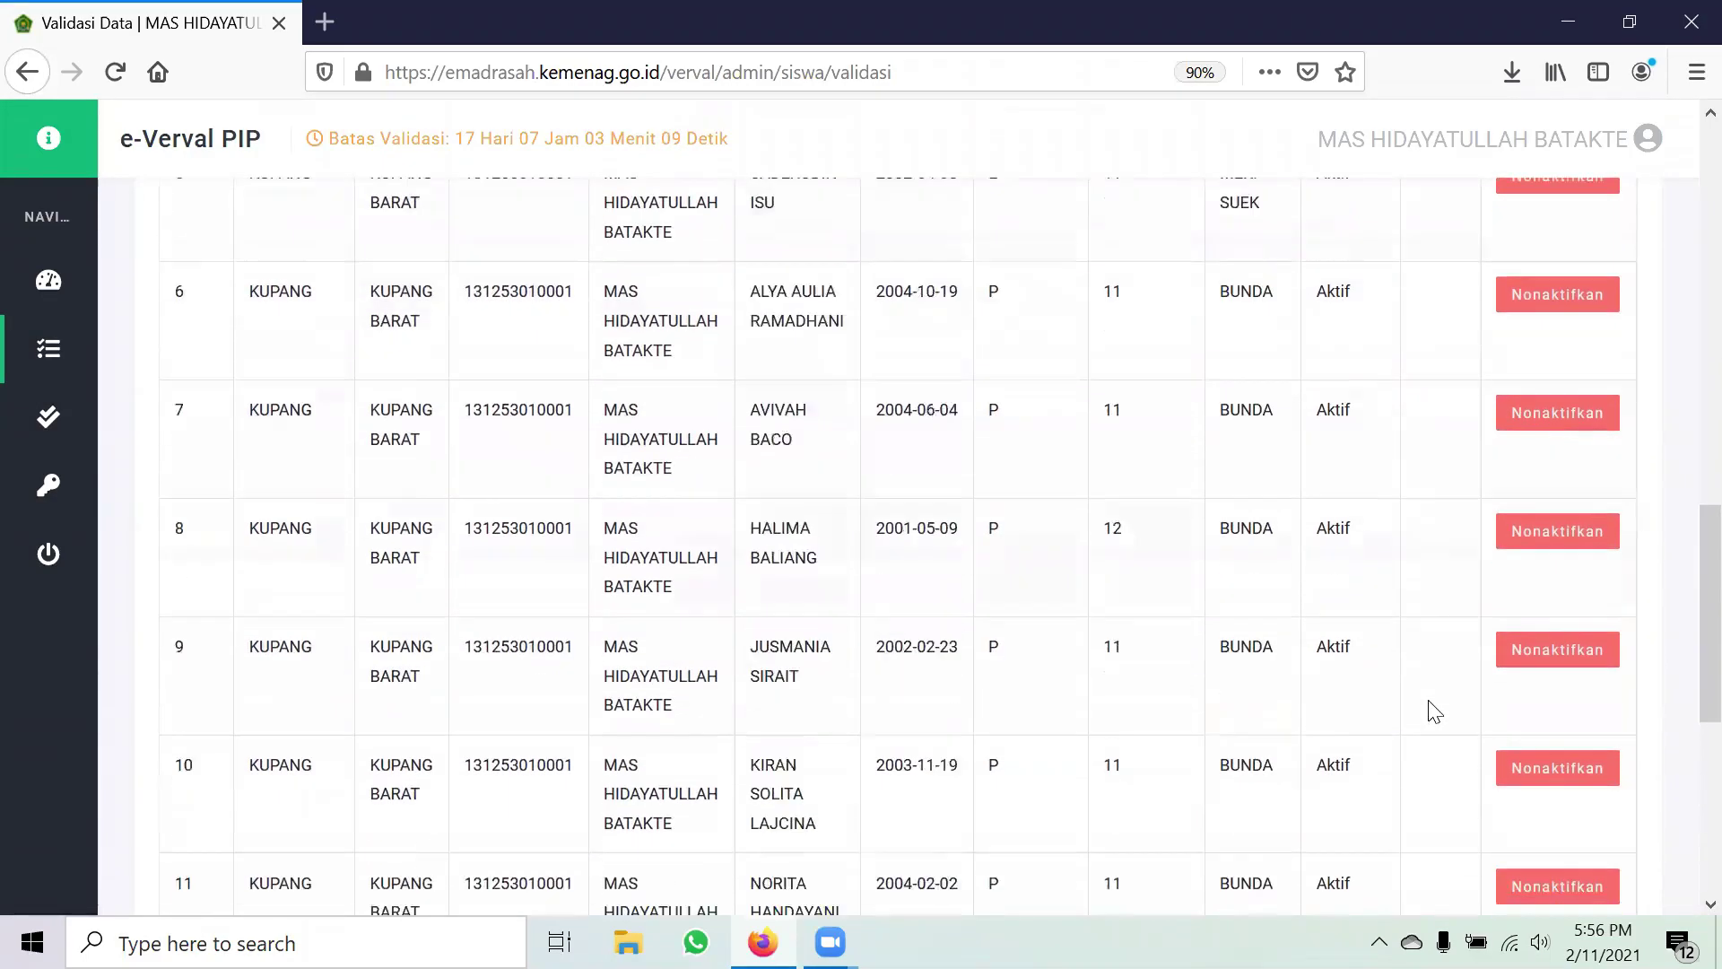
pyautogui.scroll(4, 1434, 710)
pyautogui.scroll(8, 1434, 710)
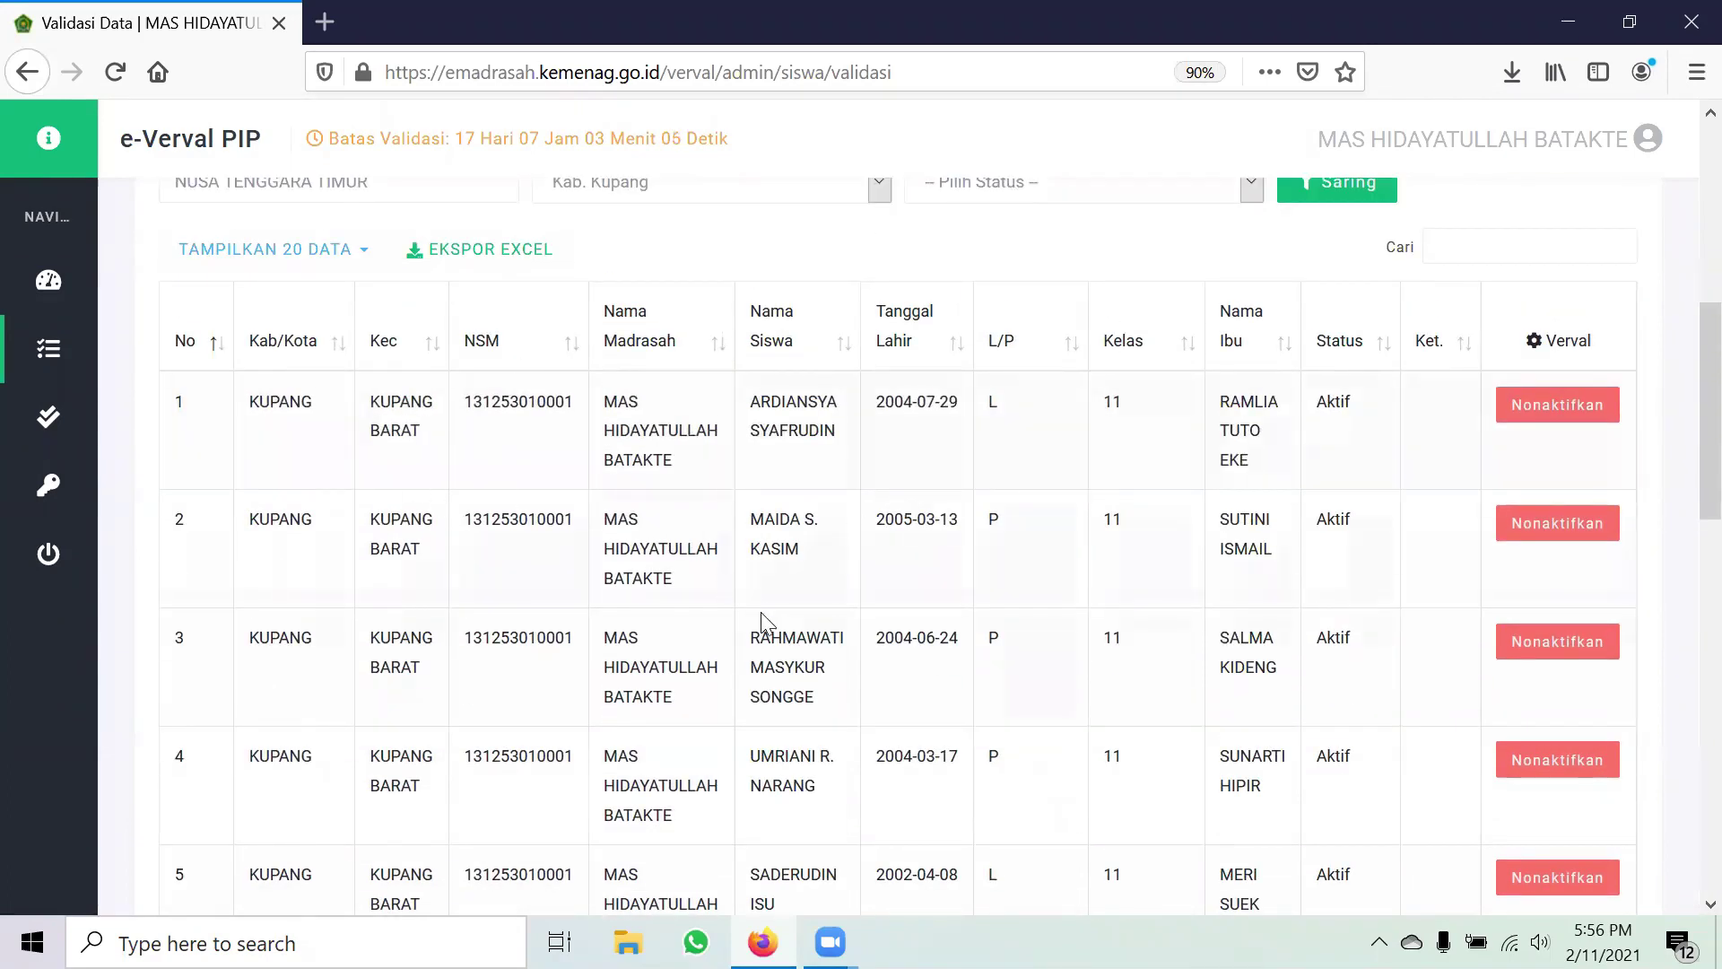
pyautogui.scroll(-10, 772, 628)
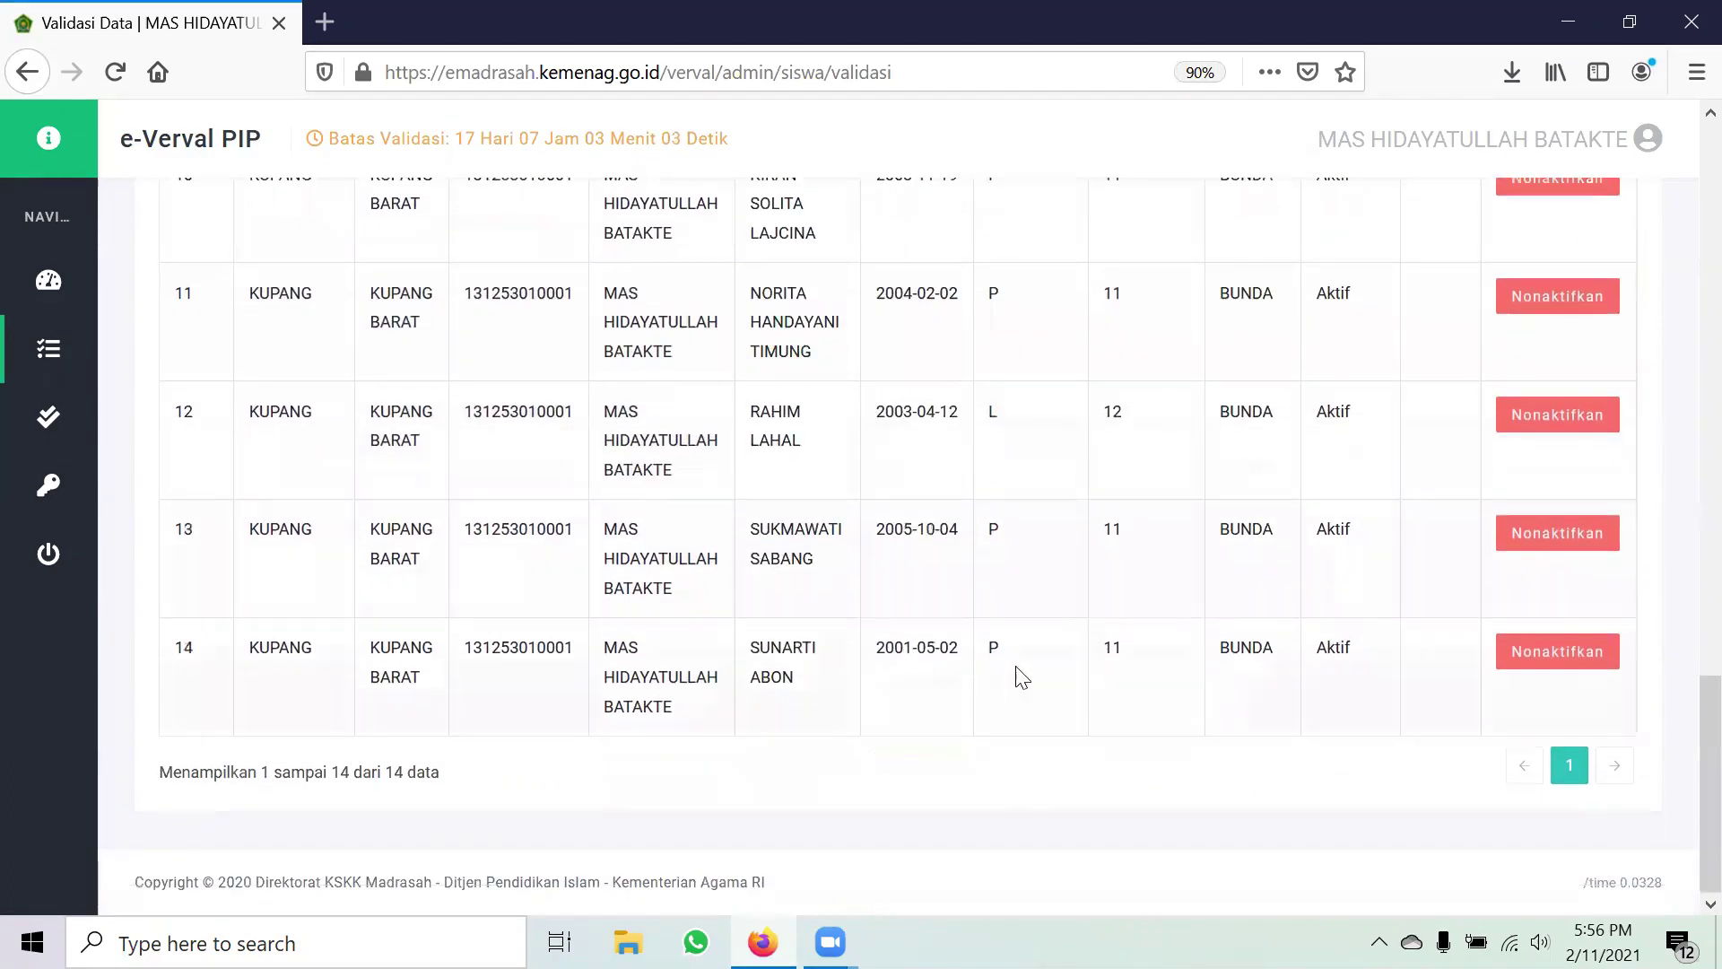
pyautogui.scroll(8, 1019, 680)
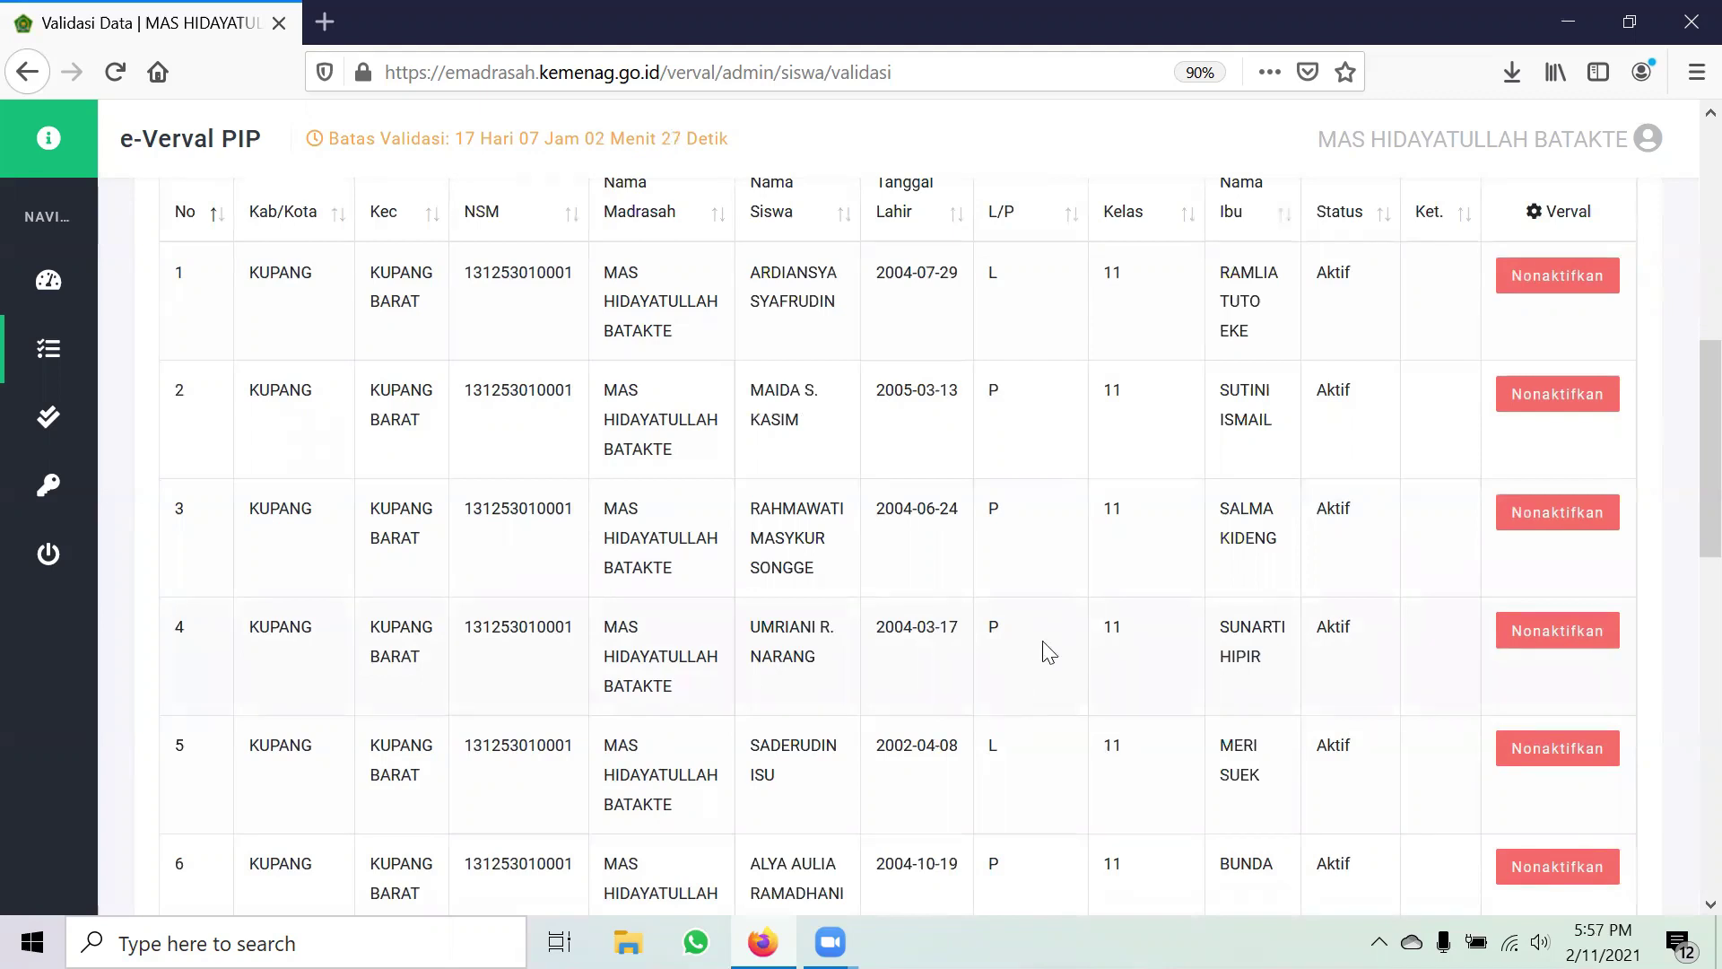
pyautogui.scroll(-8, 1048, 648)
pyautogui.scroll(-3, 1052, 658)
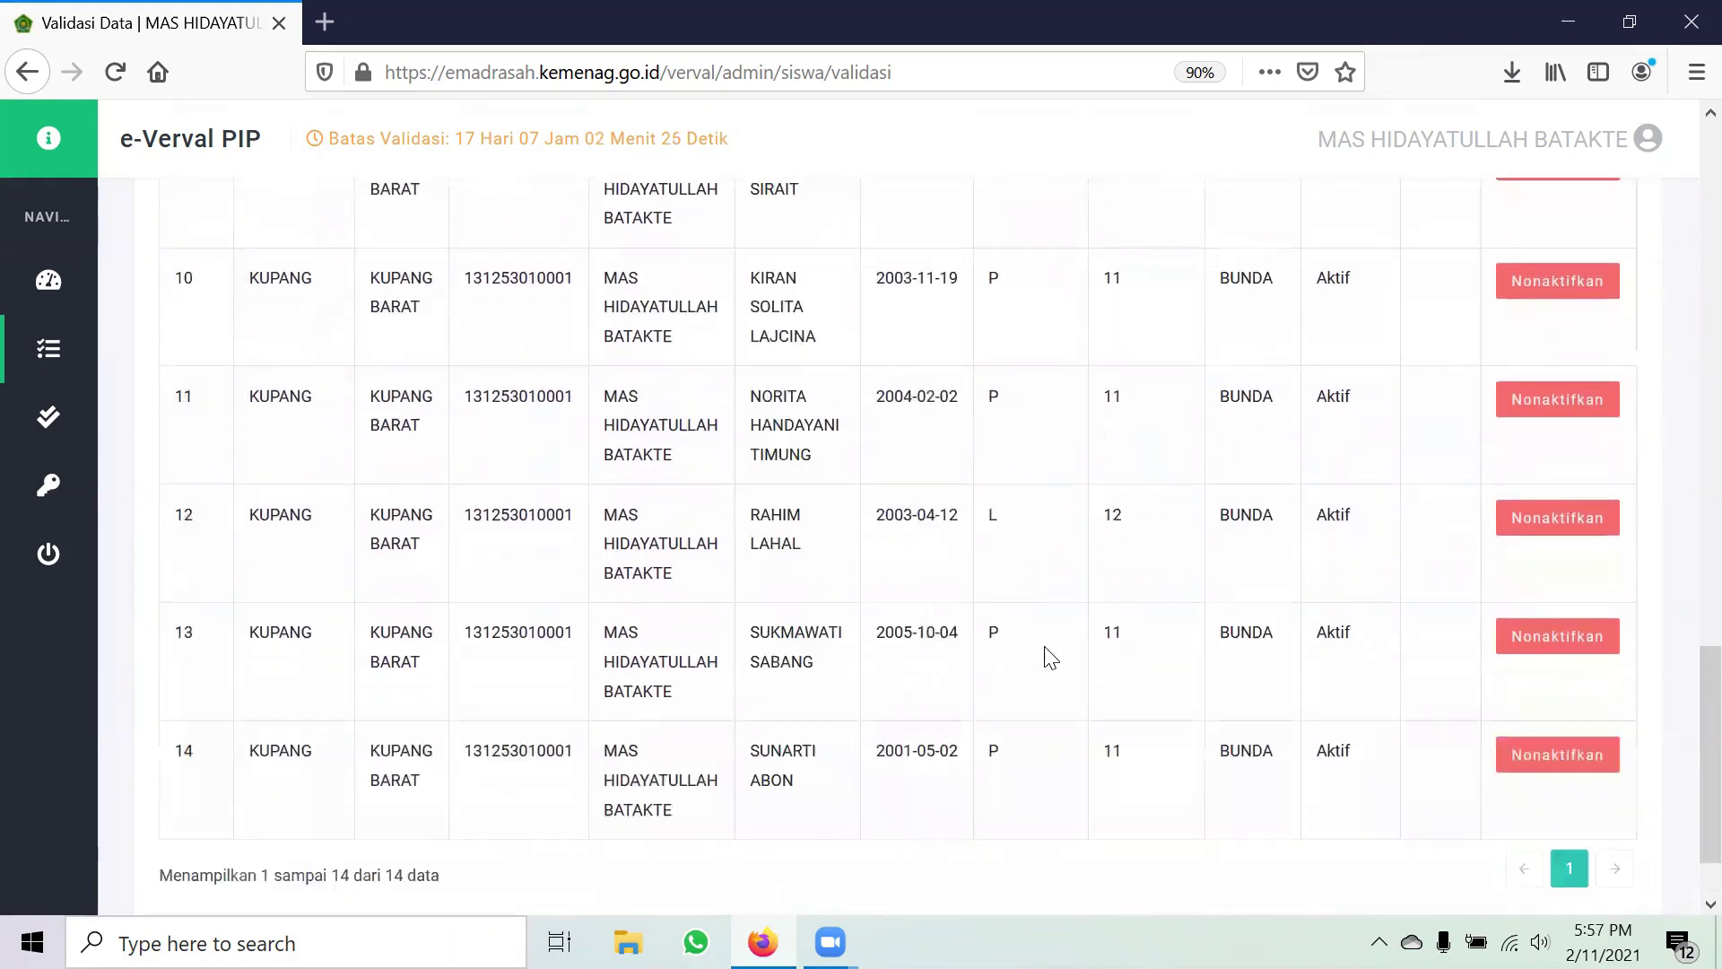
# - Check the birth date, gender, class and mother's name entries once more across all rows of the student table
pyautogui.scroll(18, 1051, 658)
pyautogui.scroll(-3, 1059, 663)
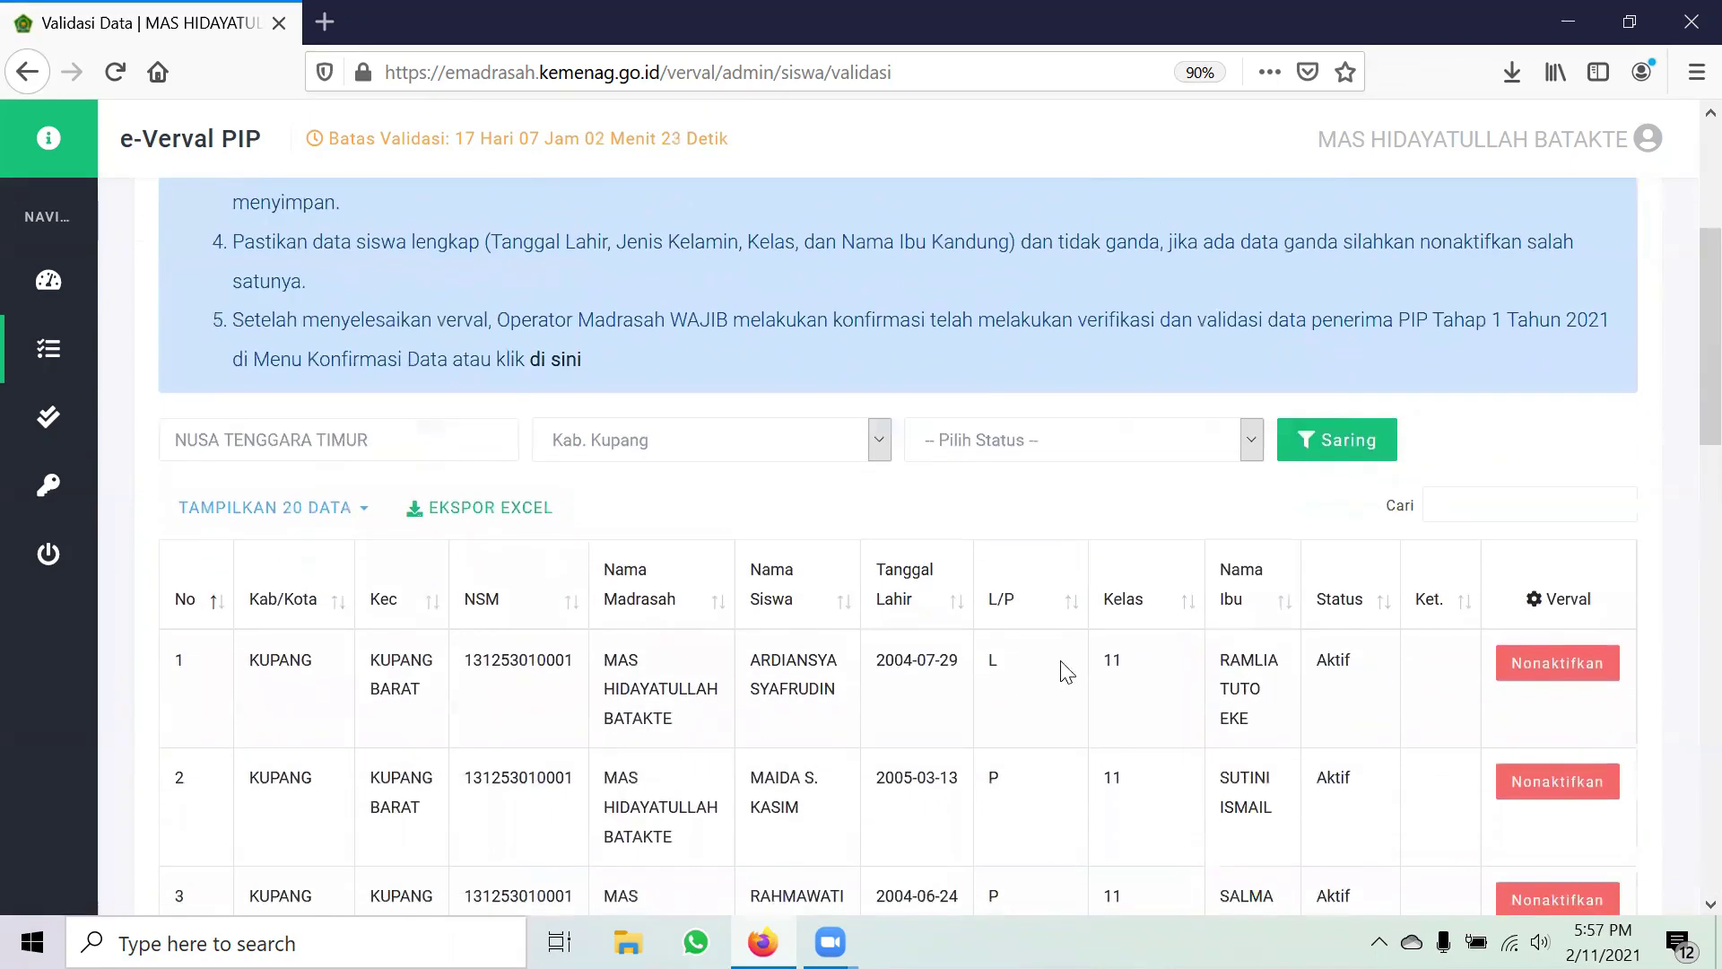
pyautogui.scroll(-5, 1166, 646)
pyautogui.scroll(-10, 569, 434)
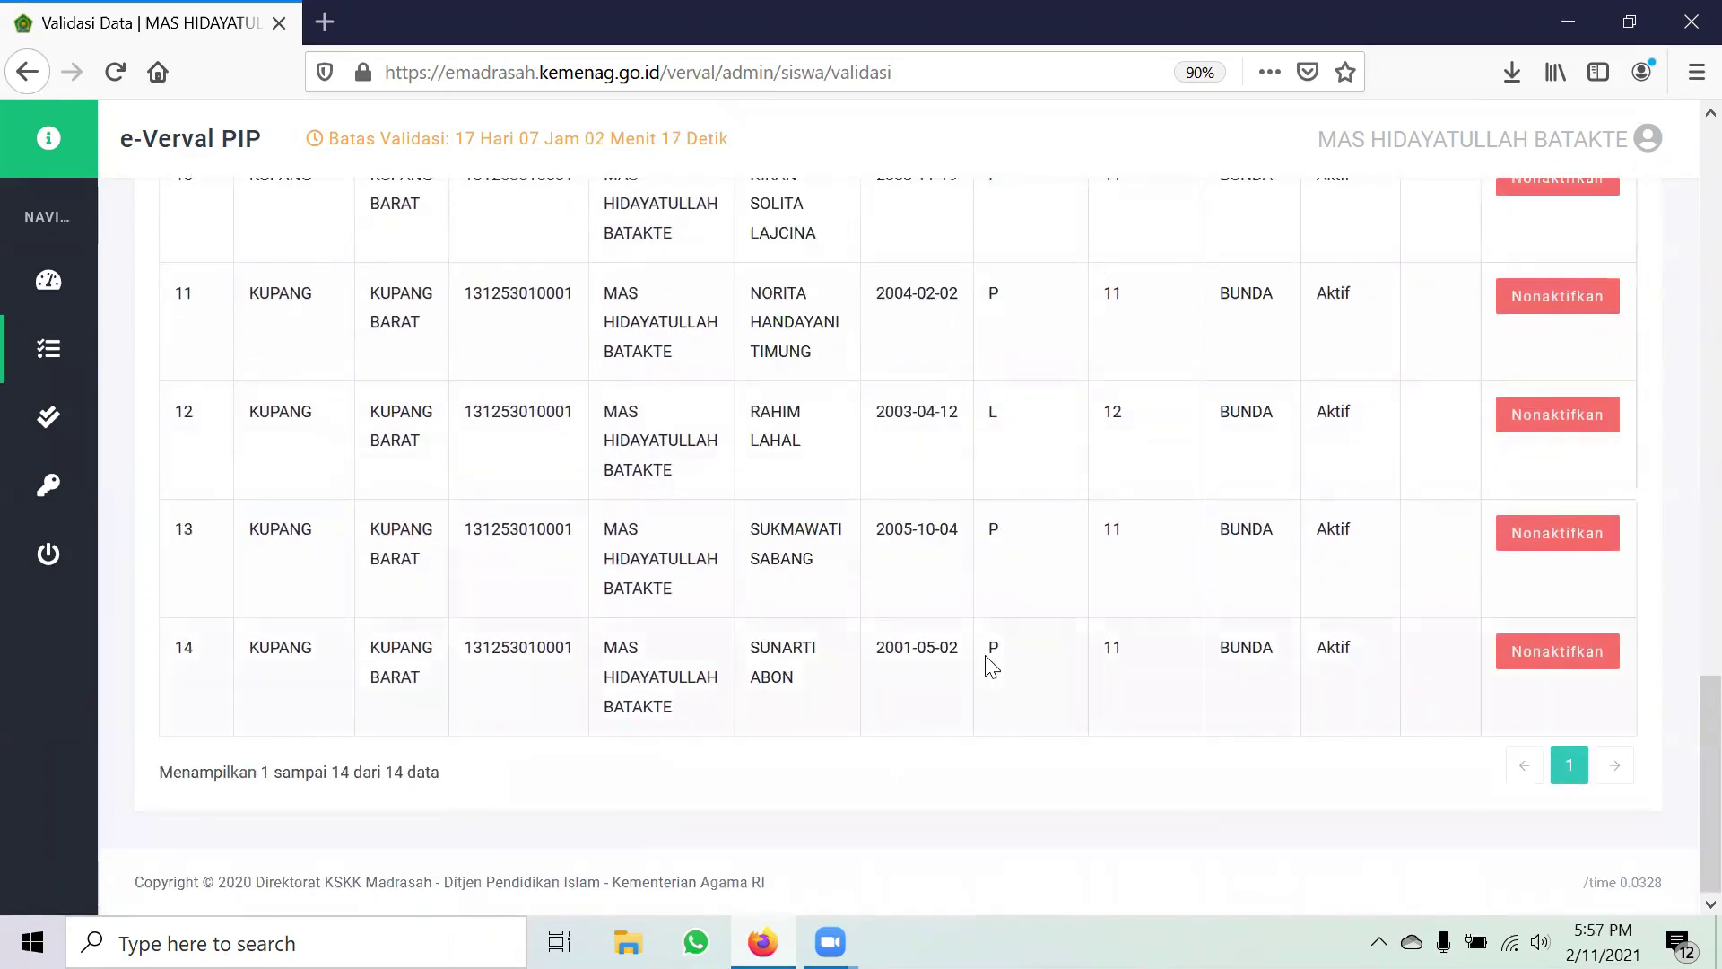
pyautogui.scroll(7, 1269, 588)
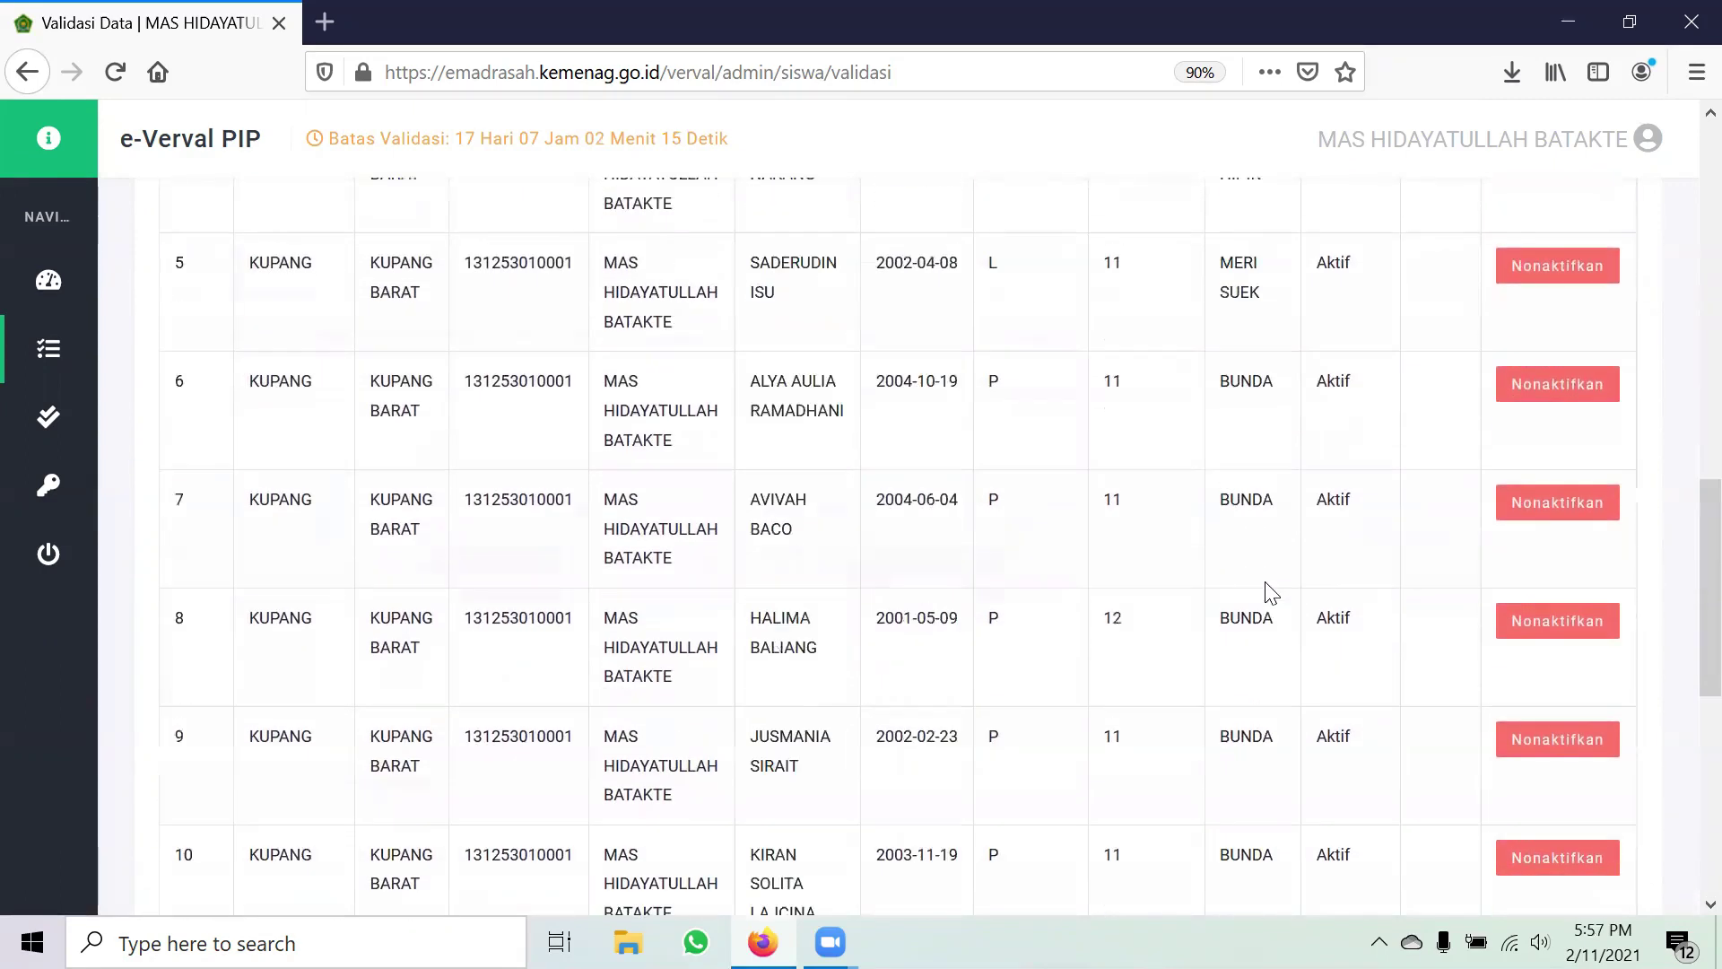
pyautogui.scroll(3, 1271, 592)
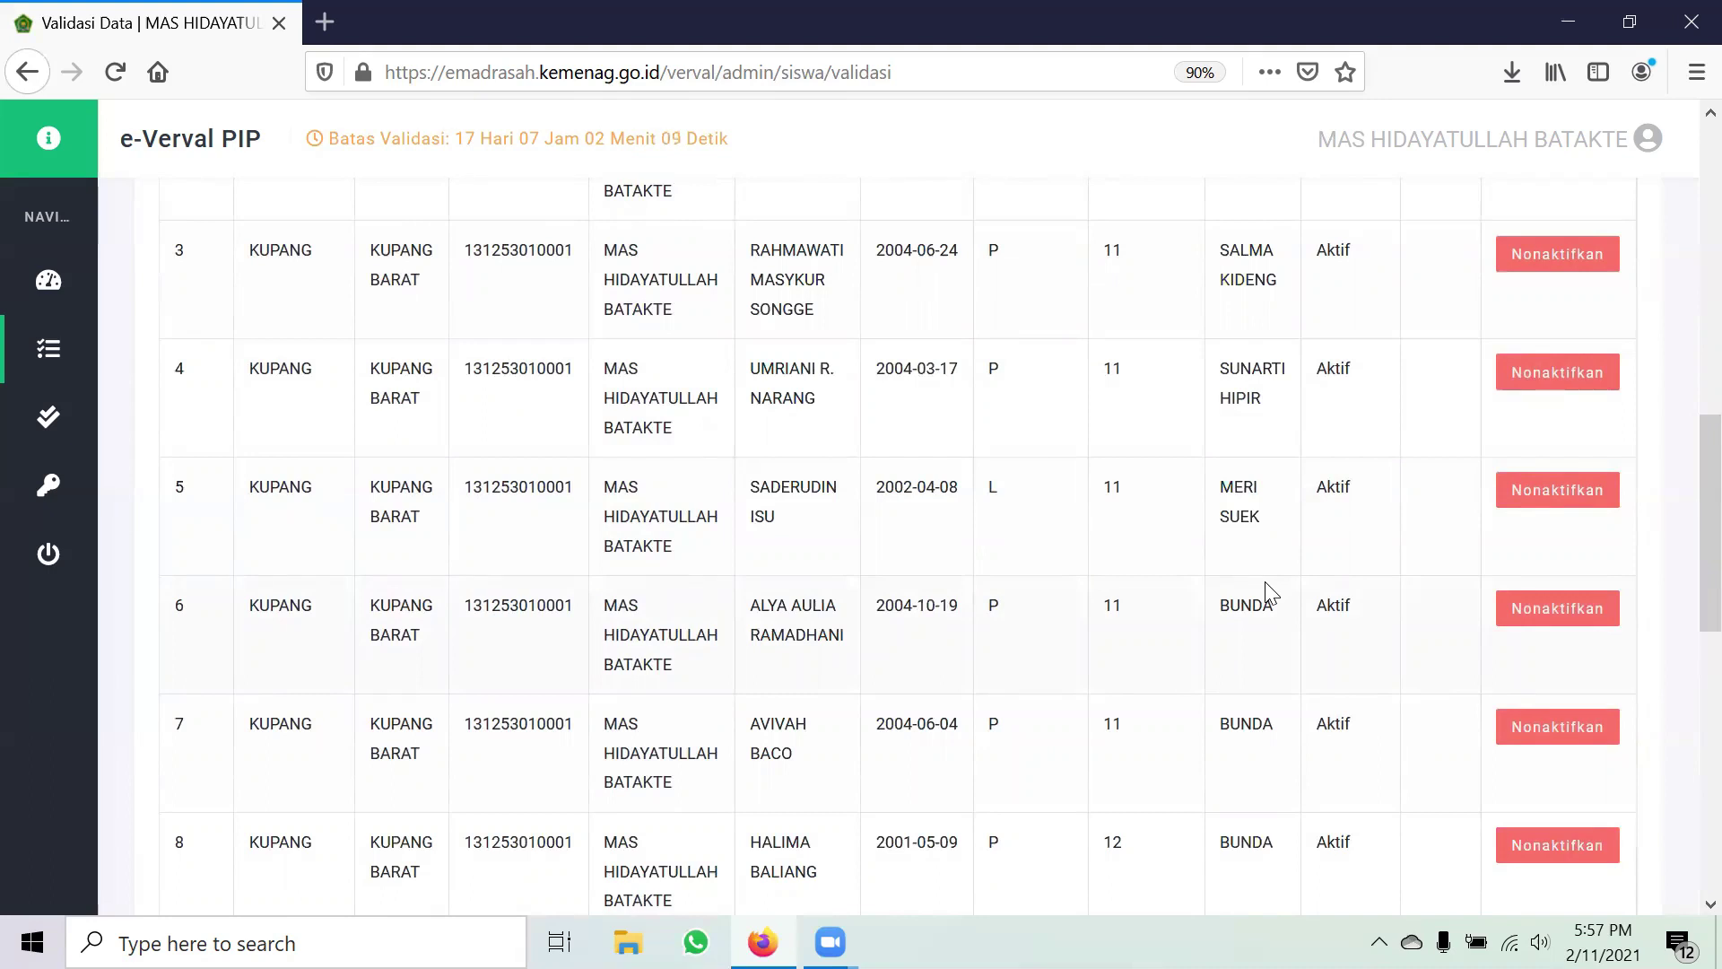
pyautogui.scroll(5, 422, 642)
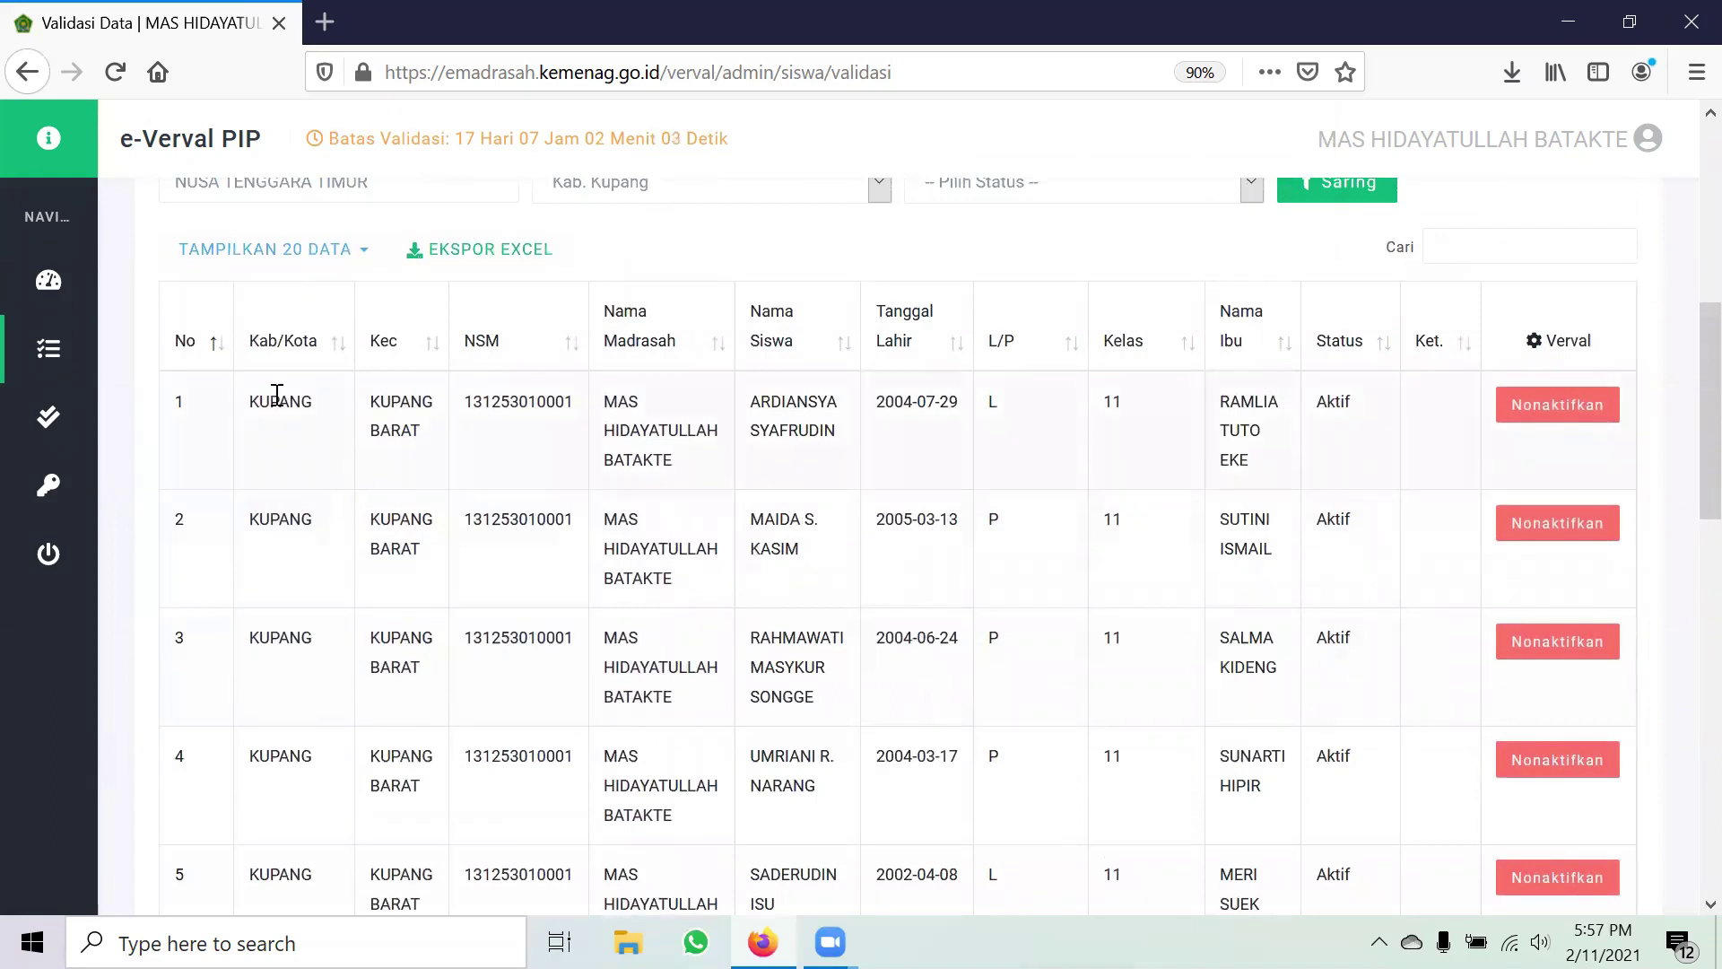
# - Export the student validation data to Excel and download the file
pyautogui.click(486, 259)
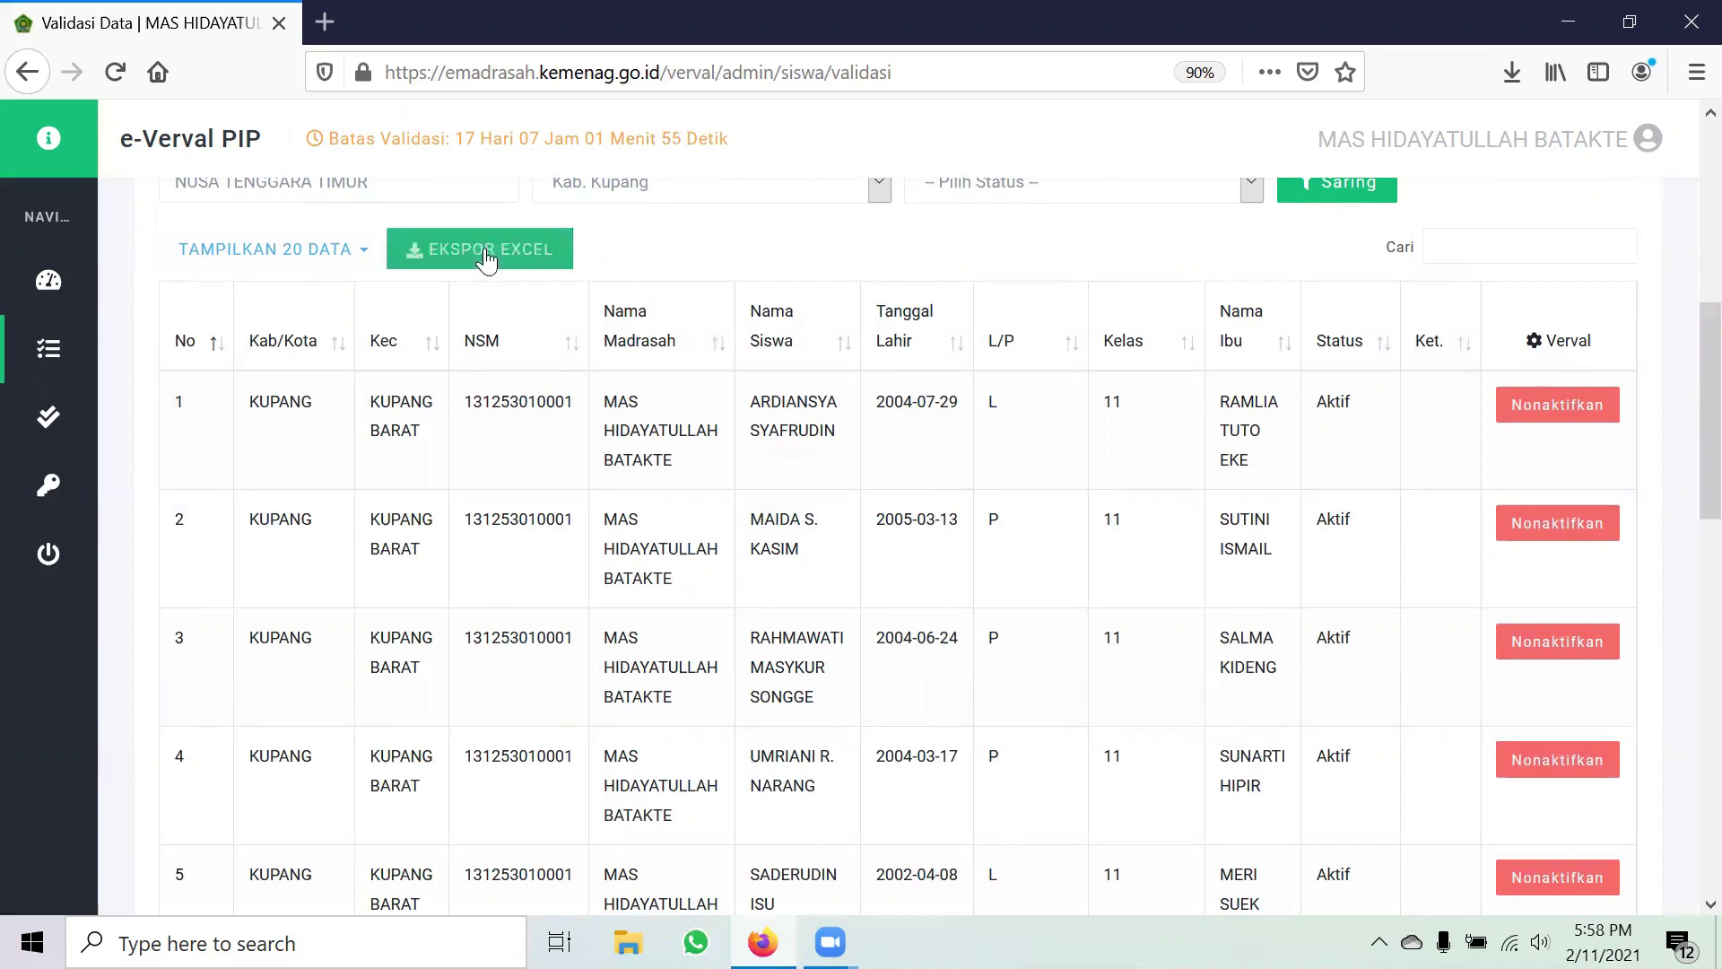
pyautogui.click(644, 524)
pyautogui.click(963, 633)
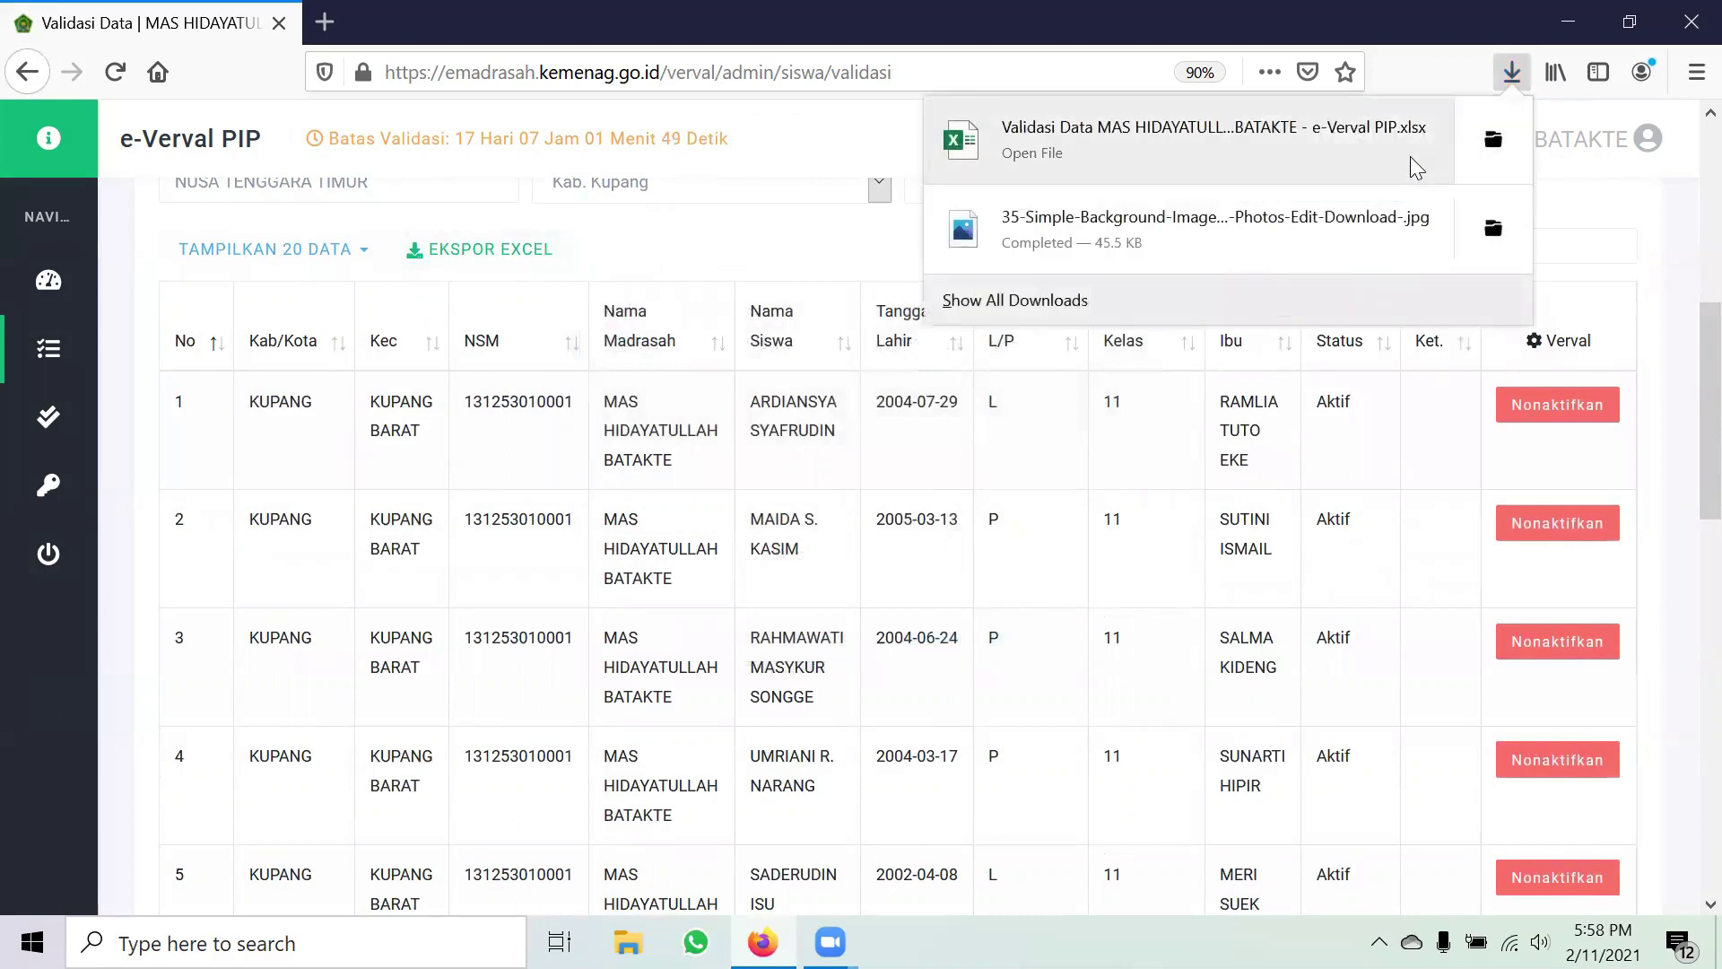
# - Inspect the downloaded validation workbook in Excel with editing enabled, and close it
pyautogui.click(1380, 148)
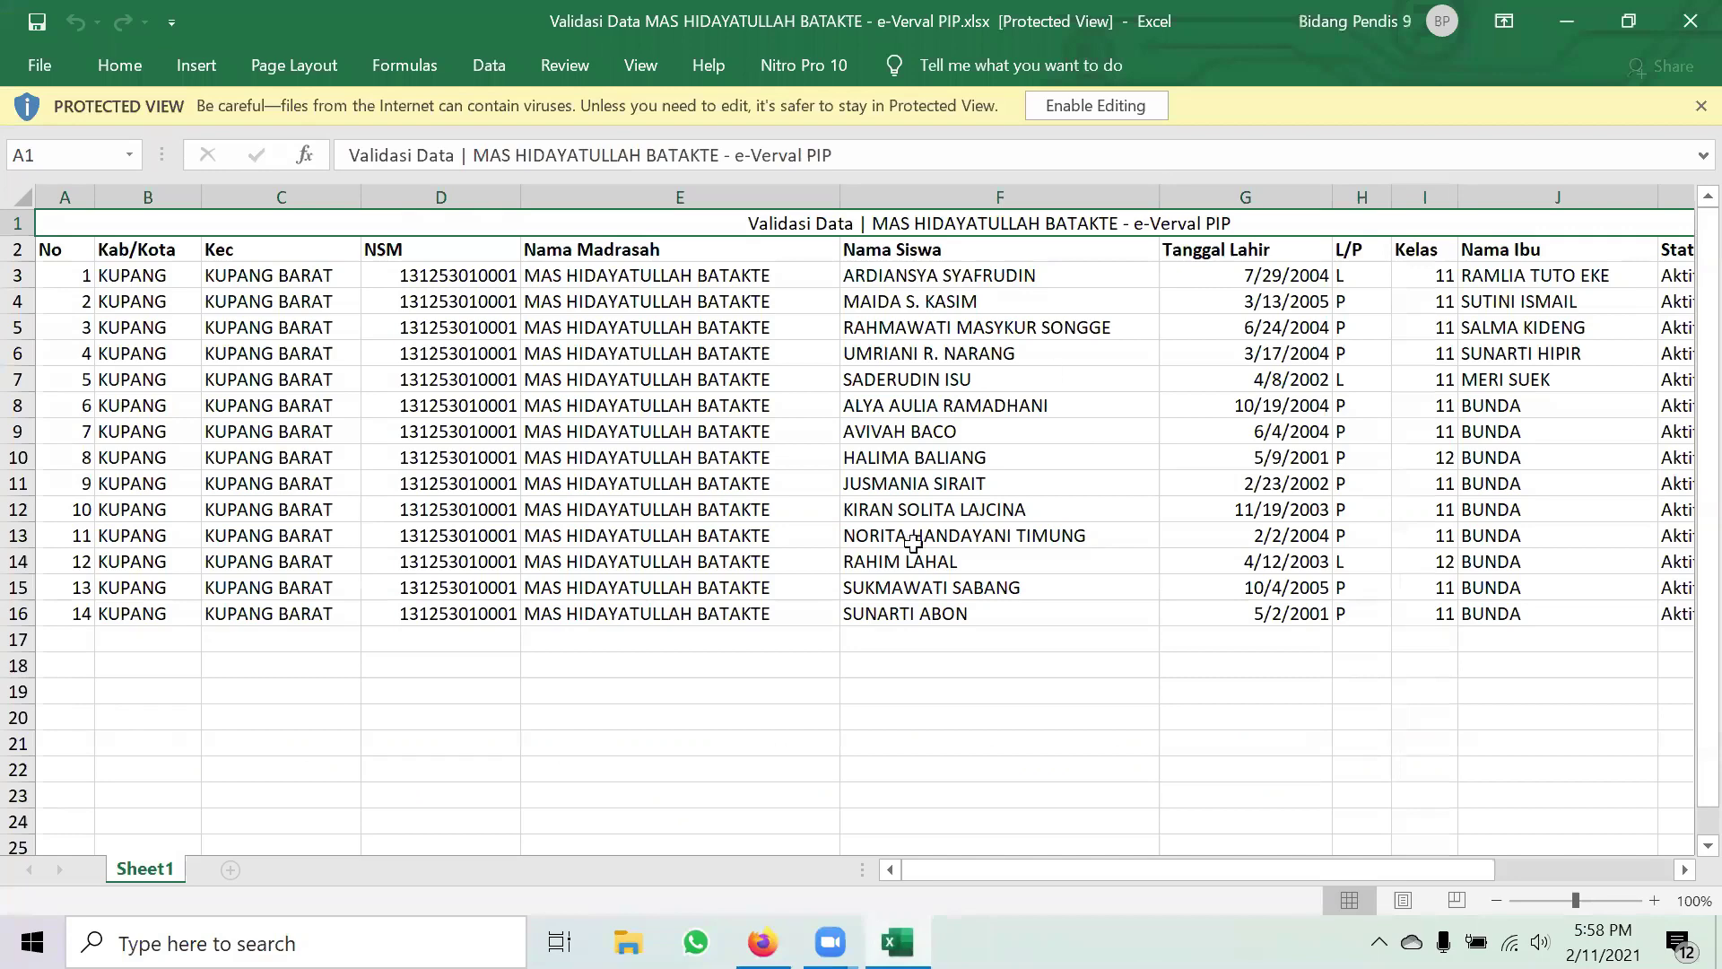
pyautogui.click(1141, 101)
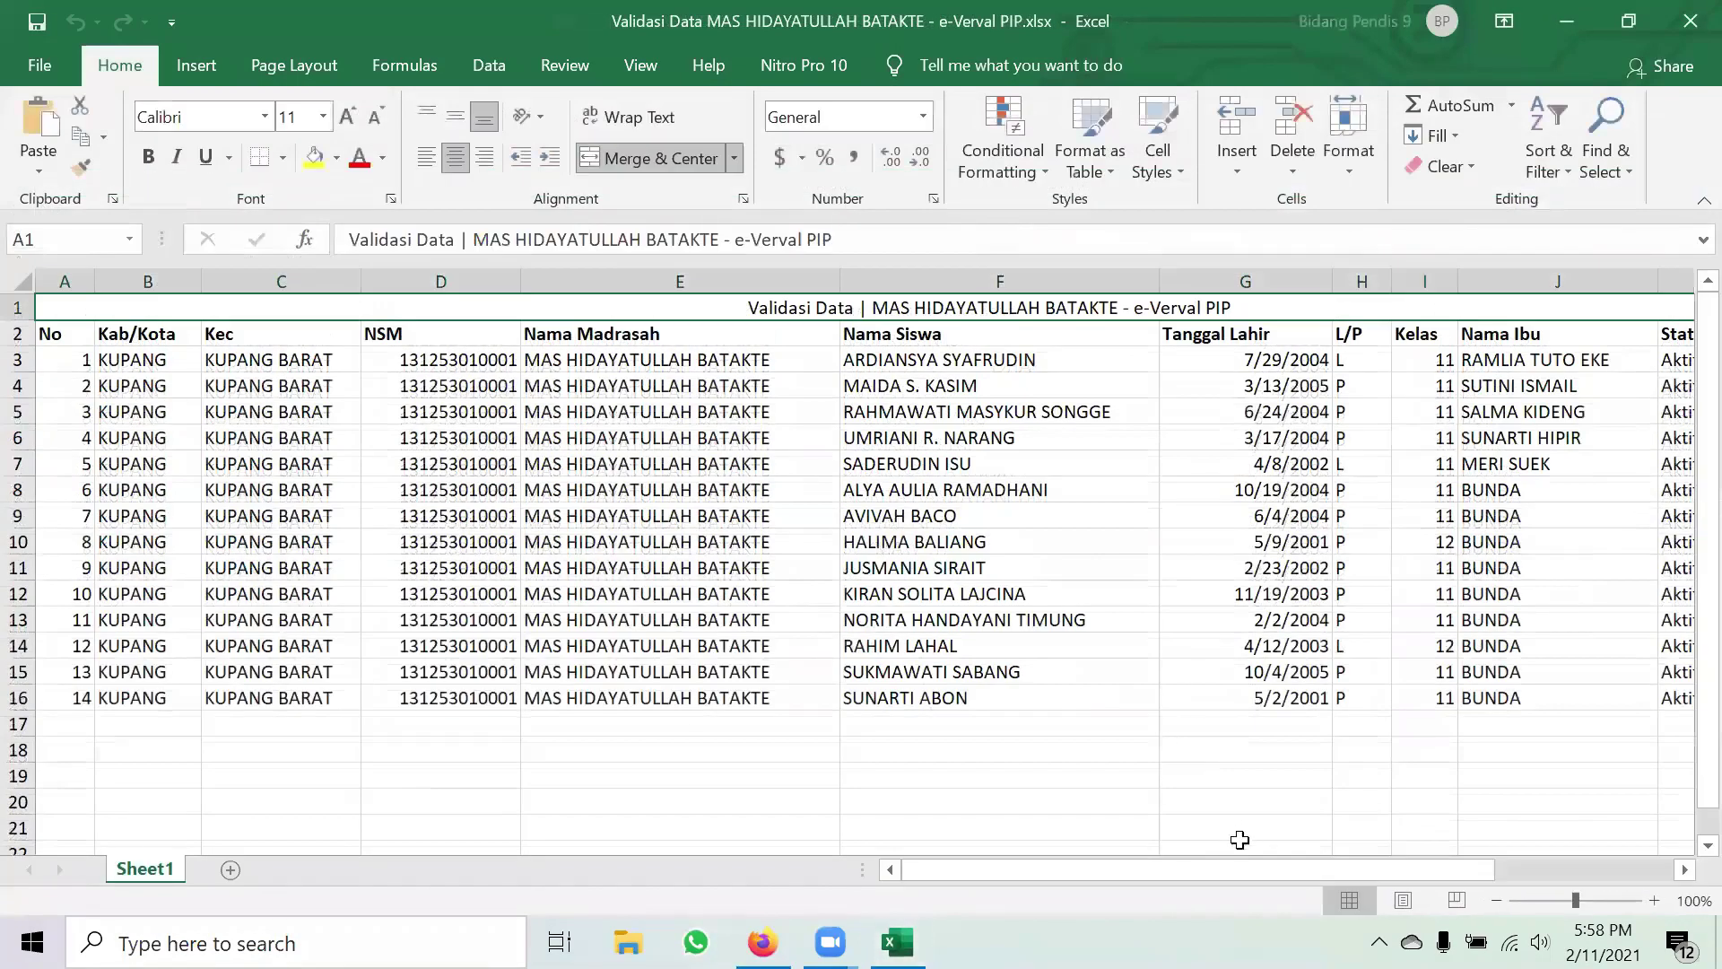
pyautogui.moveTo(1155, 879); pyautogui.dragTo(888, 866)
pyautogui.moveTo(1021, 868); pyautogui.dragTo(807, 825)
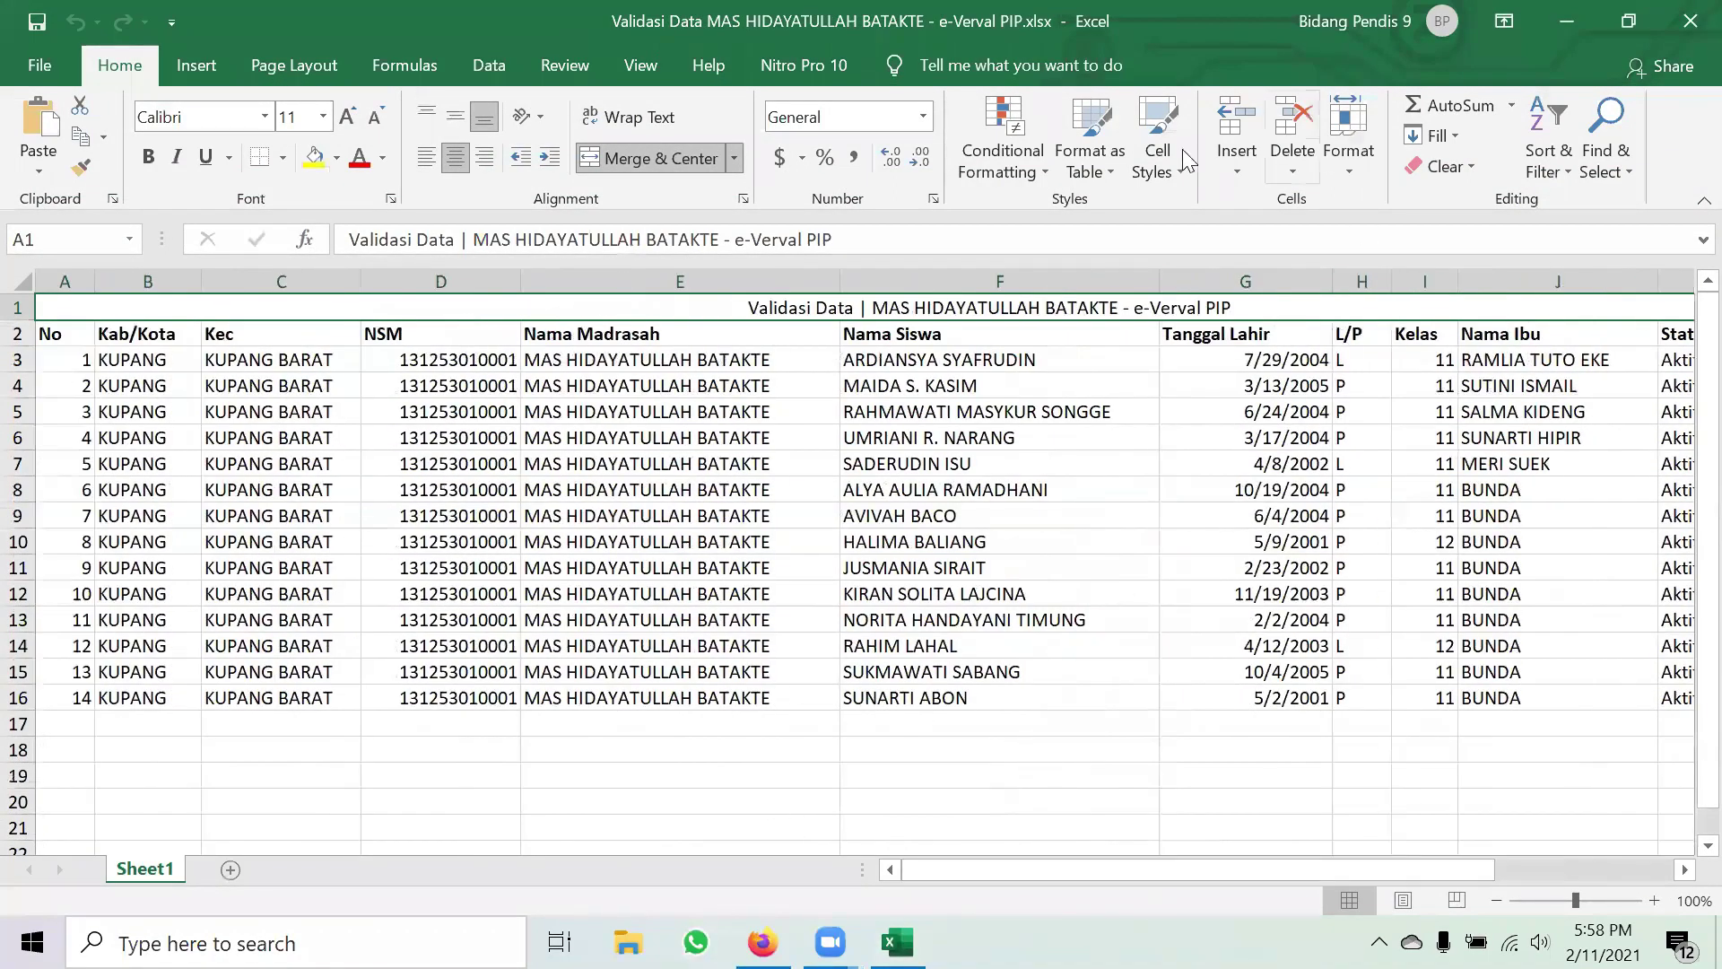
pyautogui.click(1683, 28)
# - Start the data confirmation on the Konfirmasi Data page and decline the final prompt with Tidak
pyautogui.scroll(3, 628, 610)
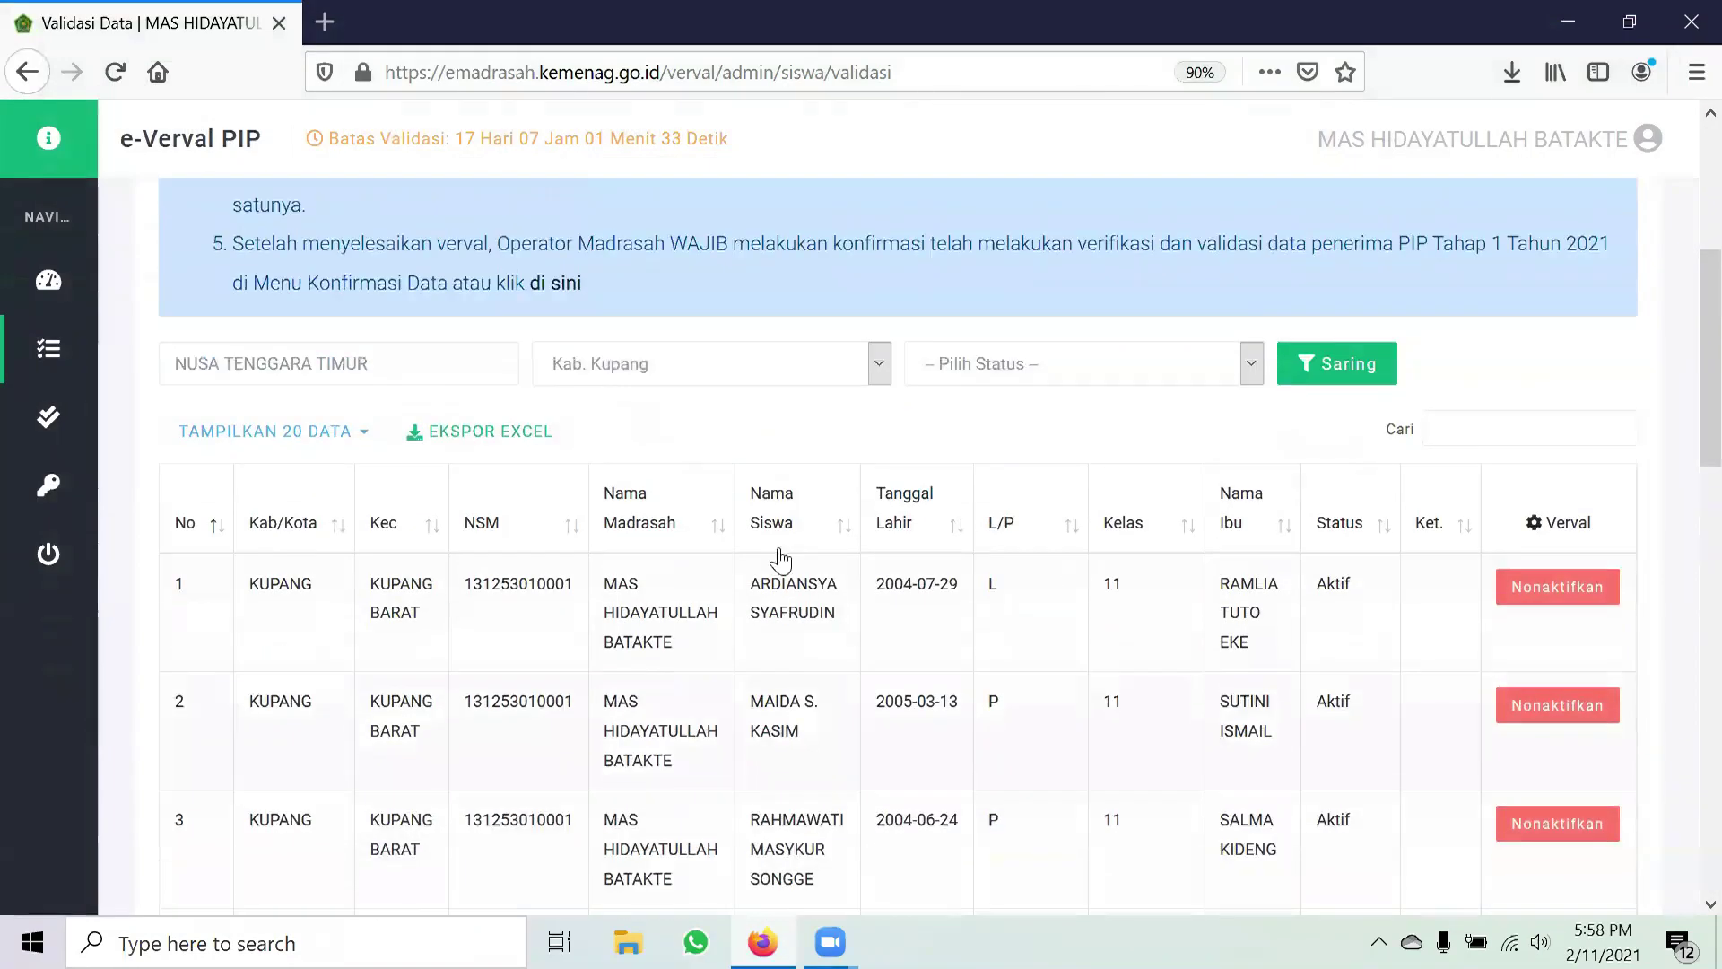
pyautogui.moveTo(49, 368)
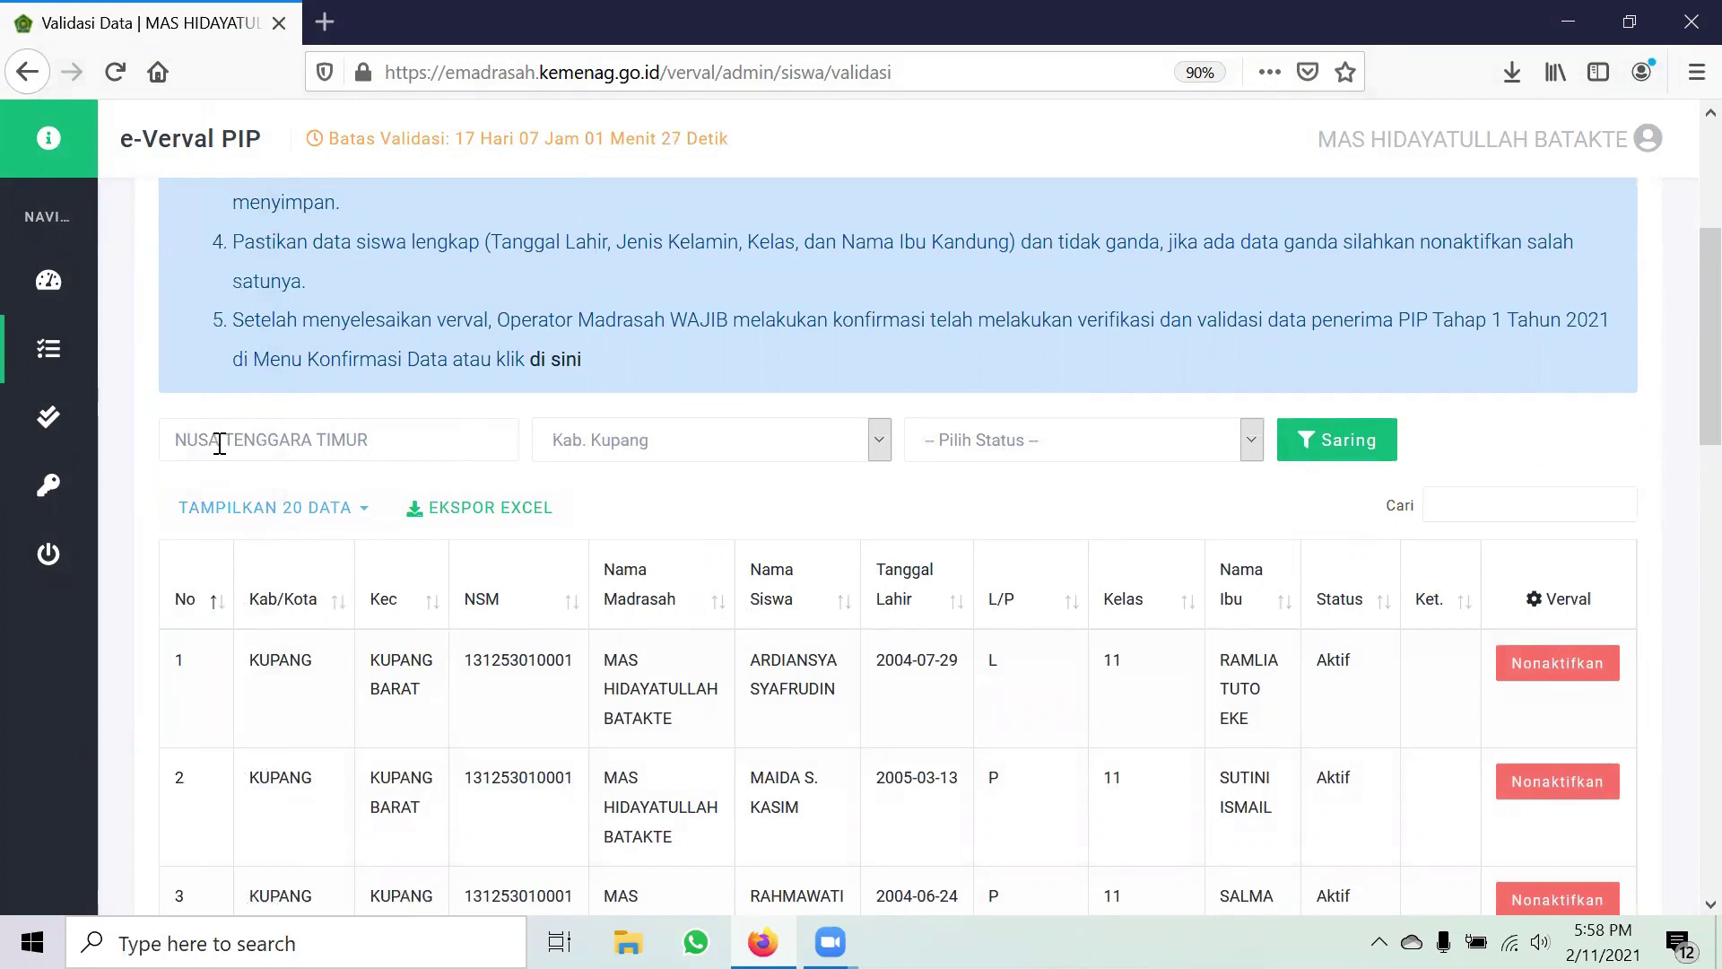
pyautogui.moveTo(57, 433)
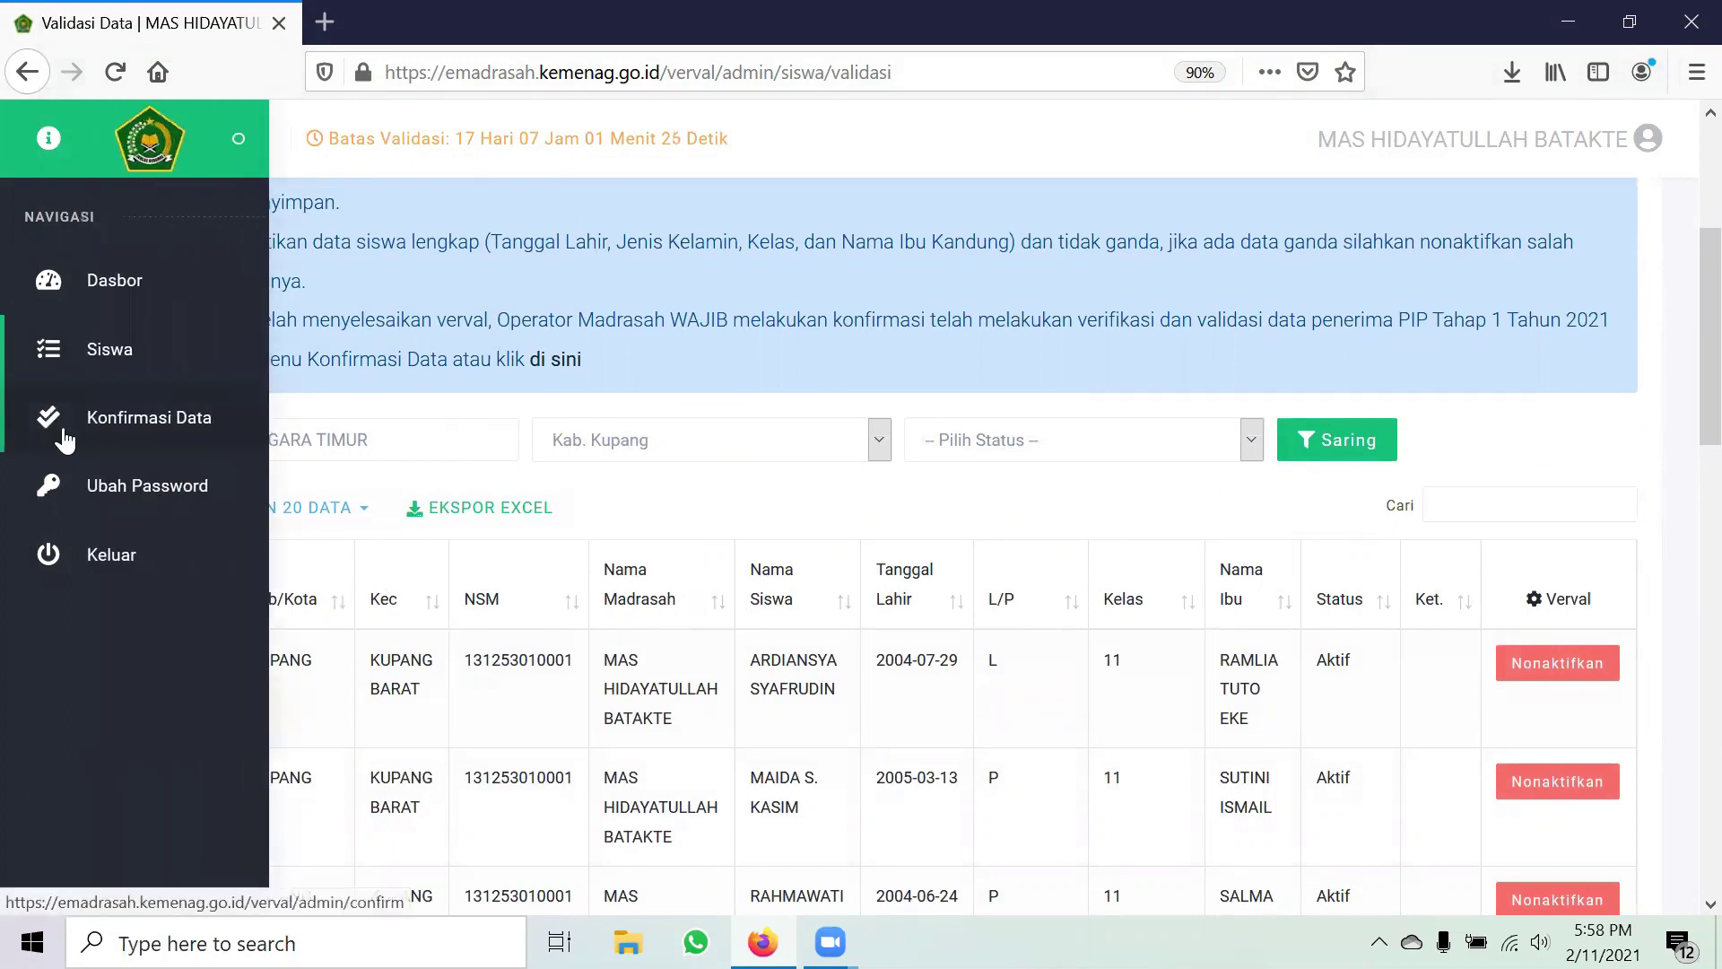
pyautogui.click(152, 429)
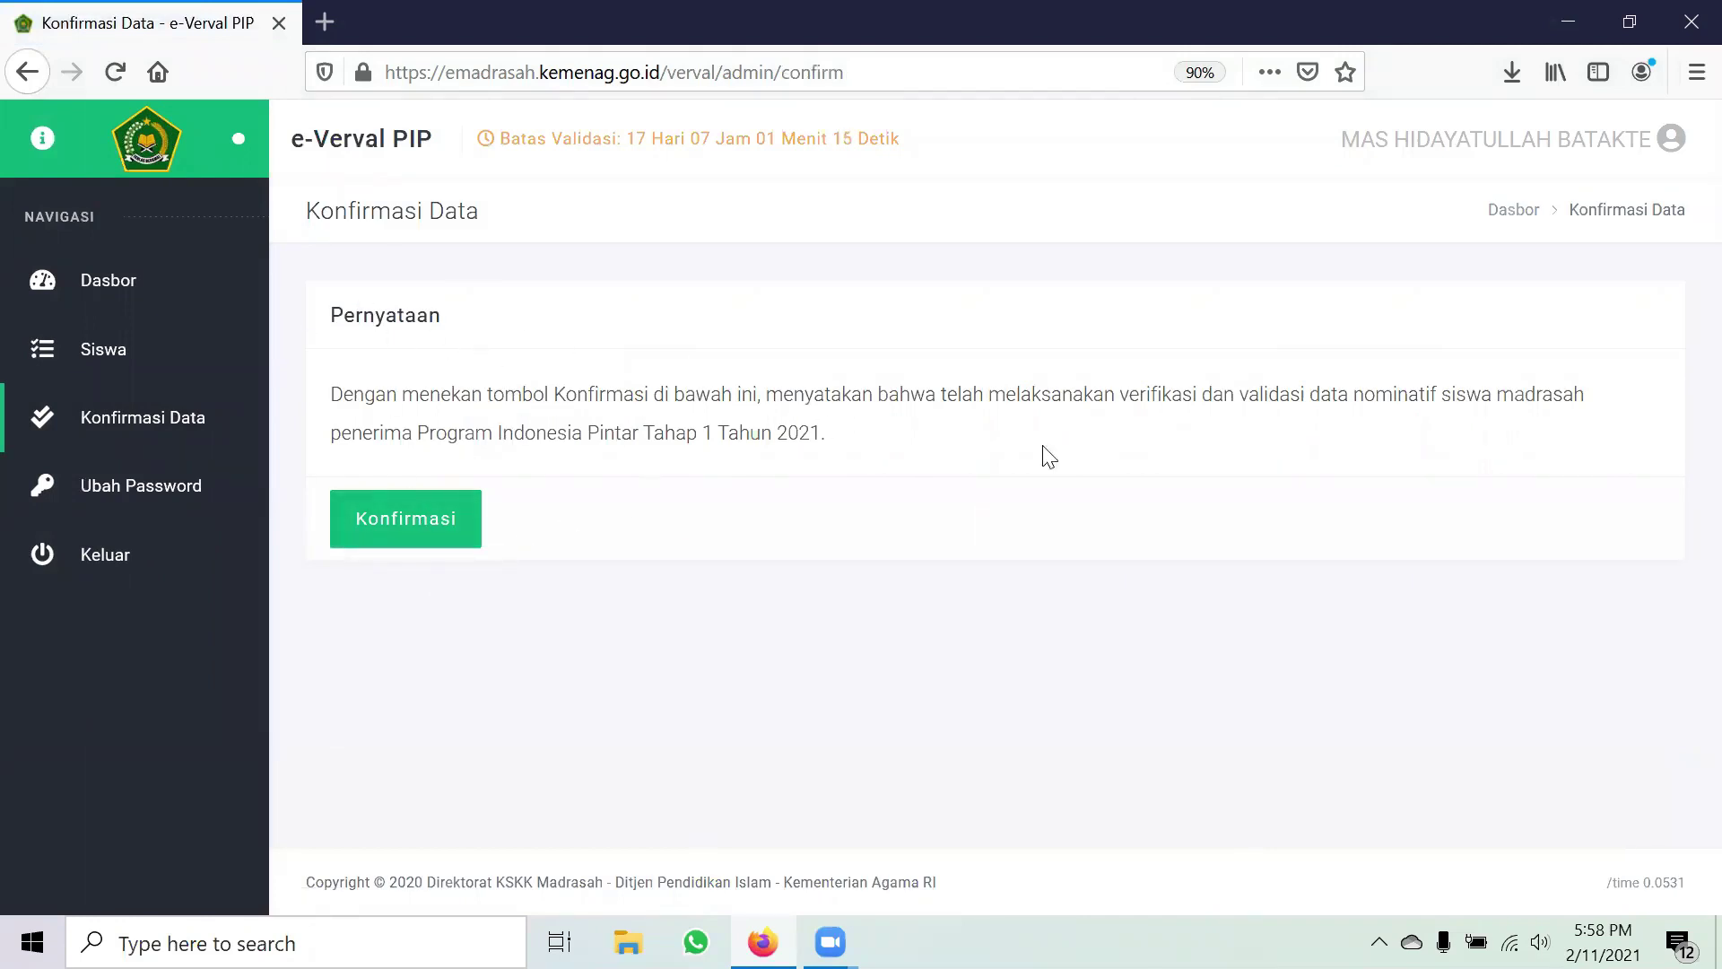
pyautogui.click(392, 527)
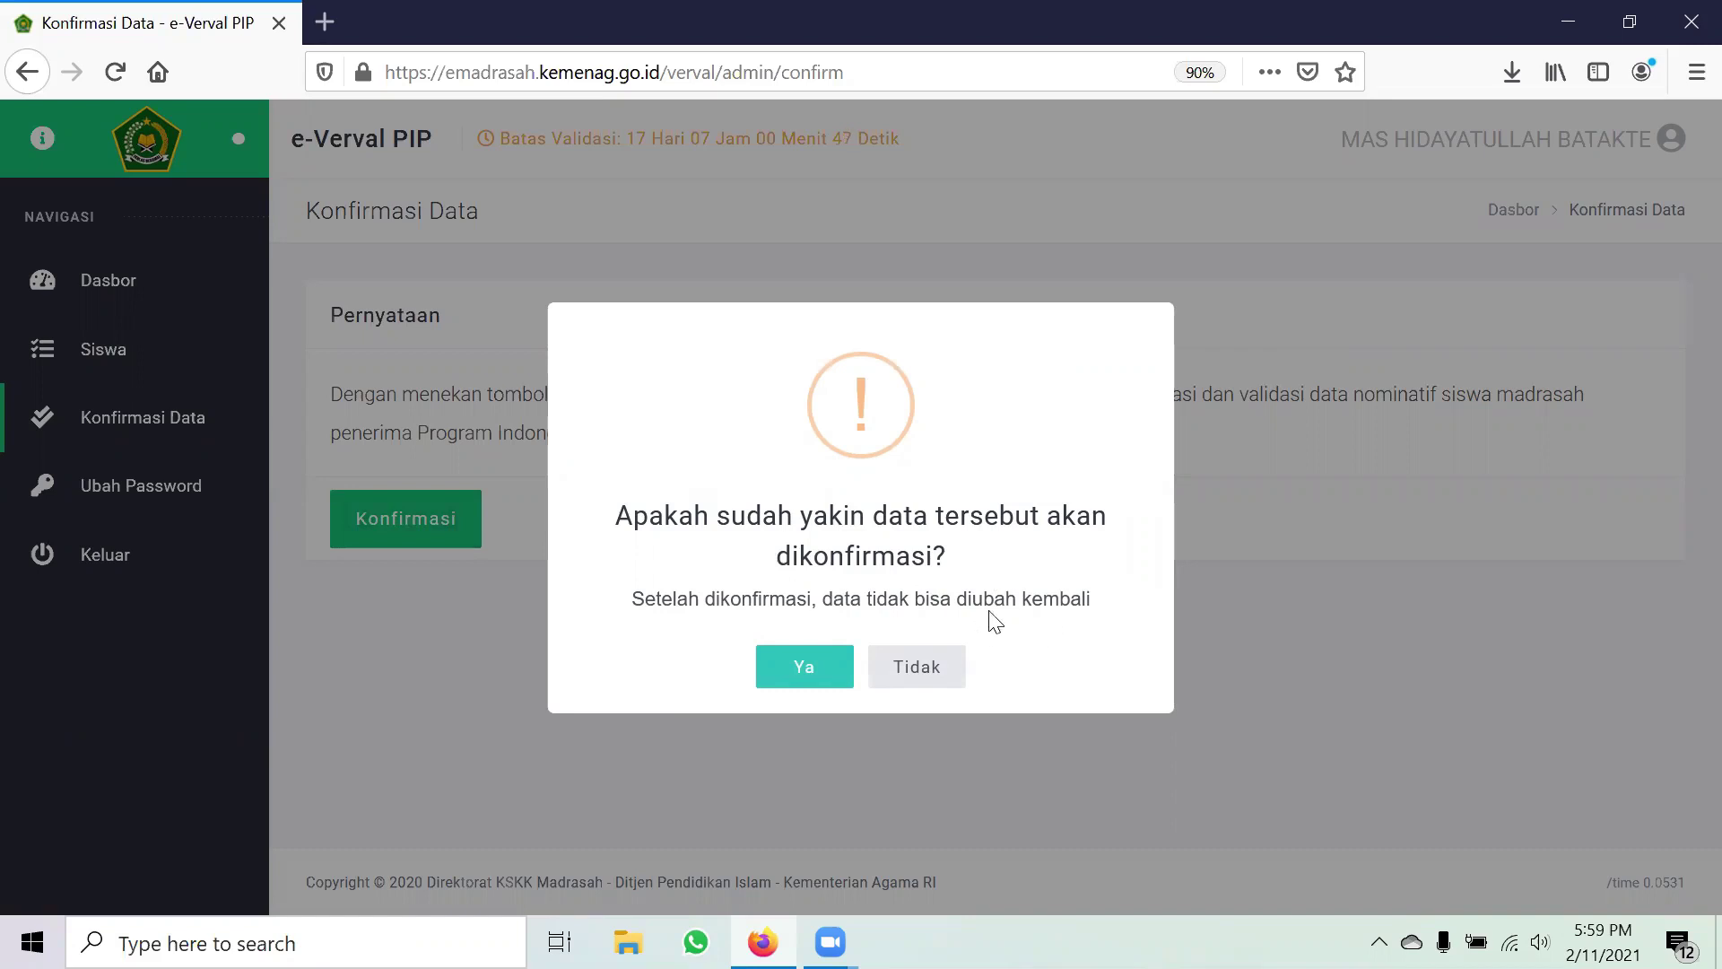
pyautogui.click(944, 684)
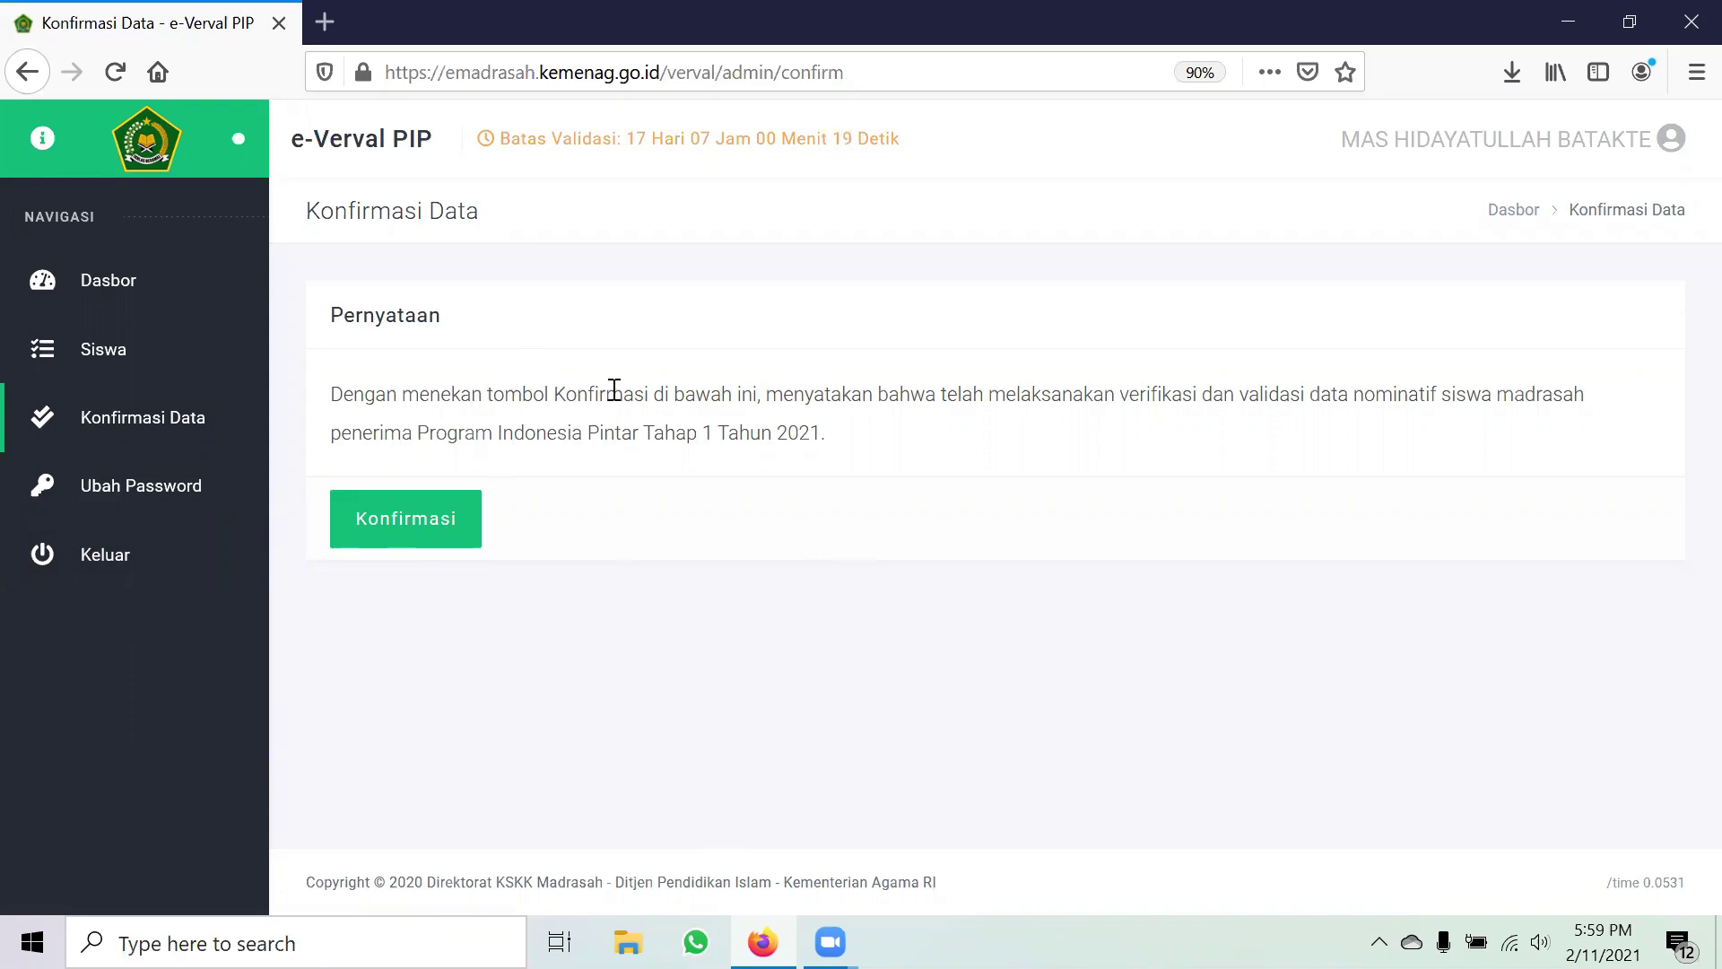
# - Open the Ubah Password form and look at its Password Lama field, leaving it empty
pyautogui.click(130, 492)
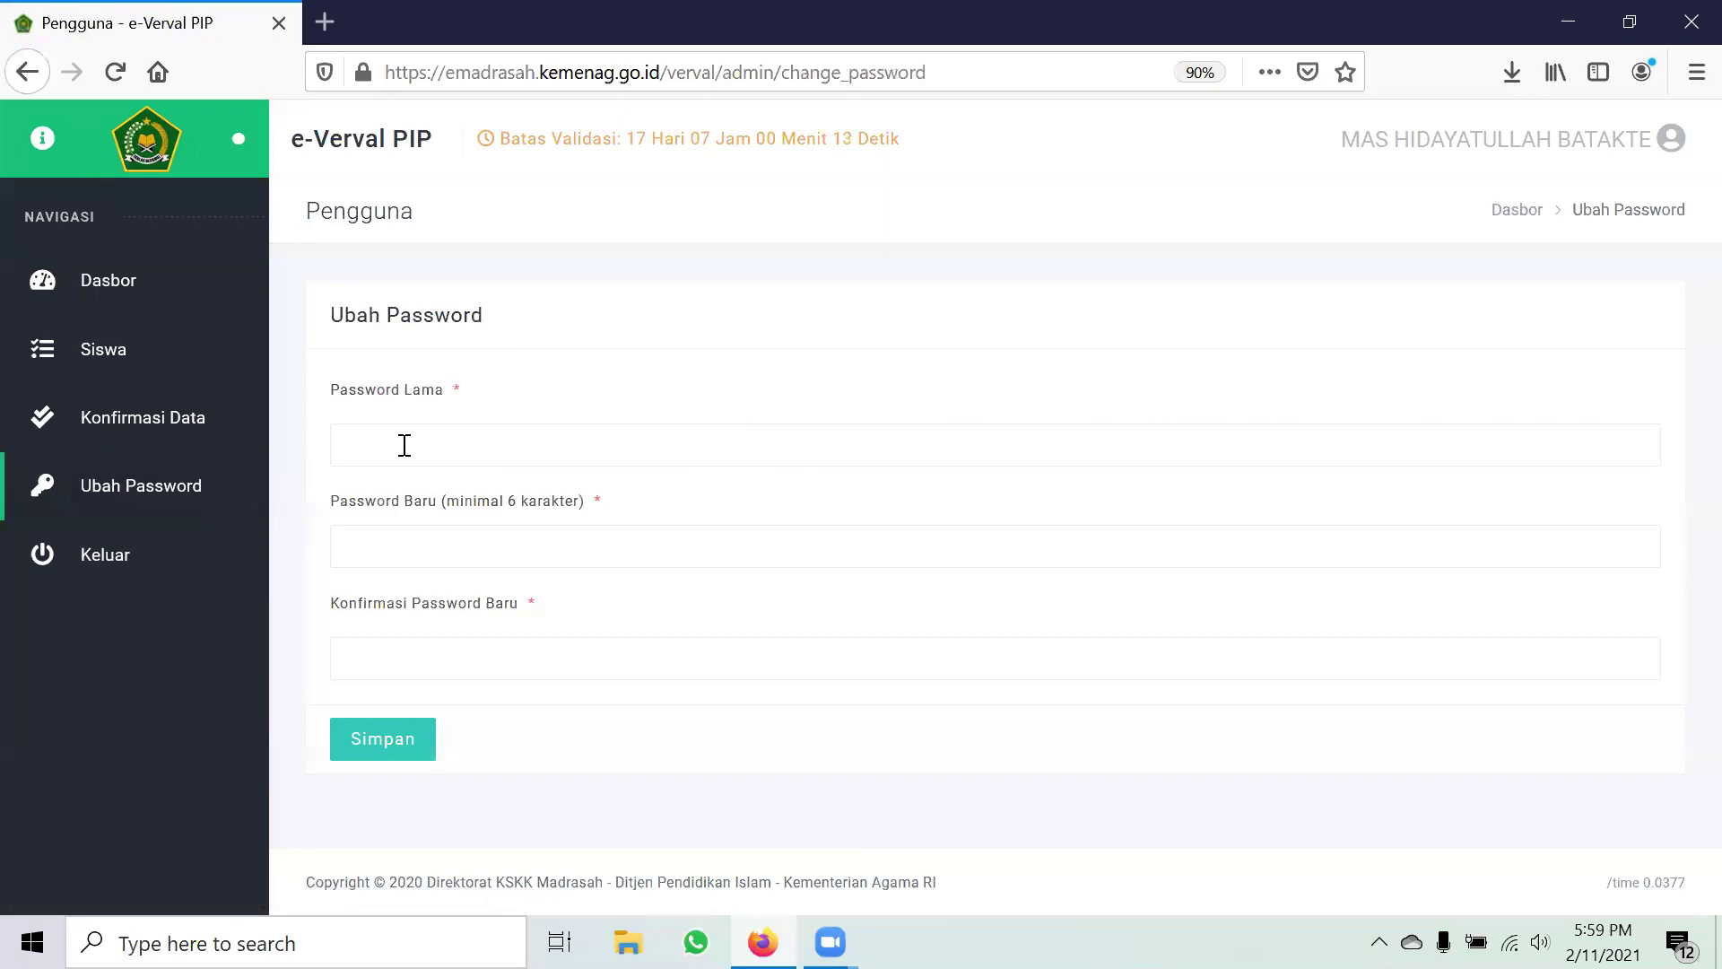
pyautogui.click(415, 443)
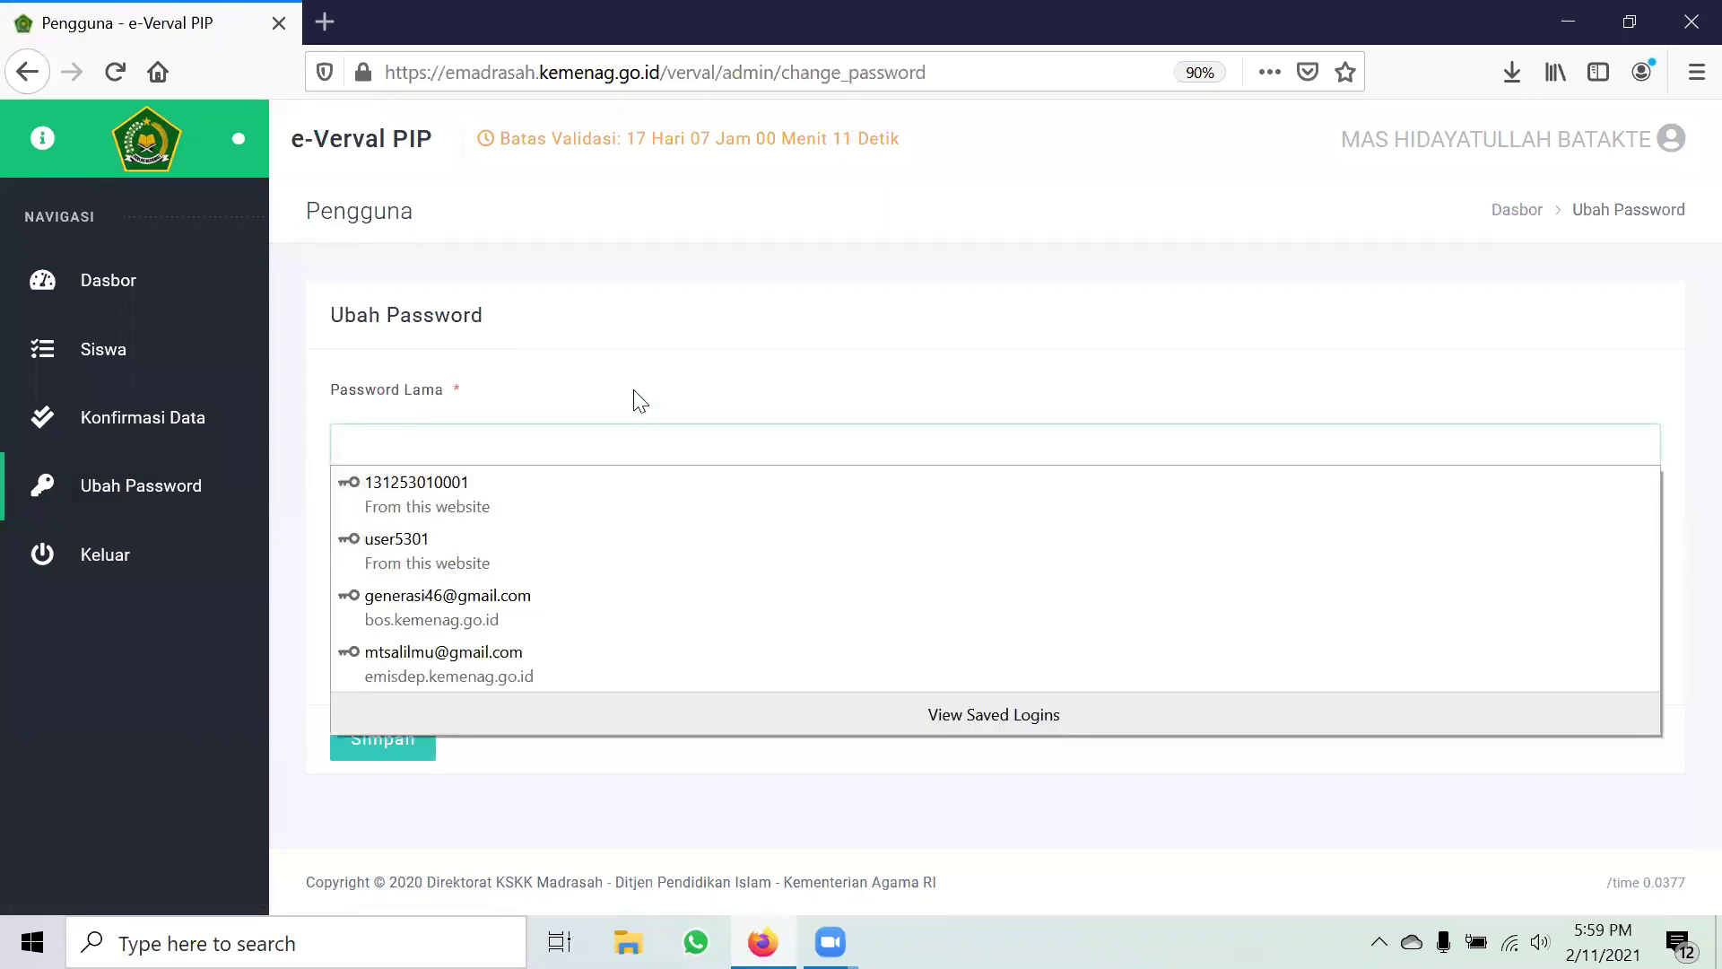
pyautogui.click(581, 461)
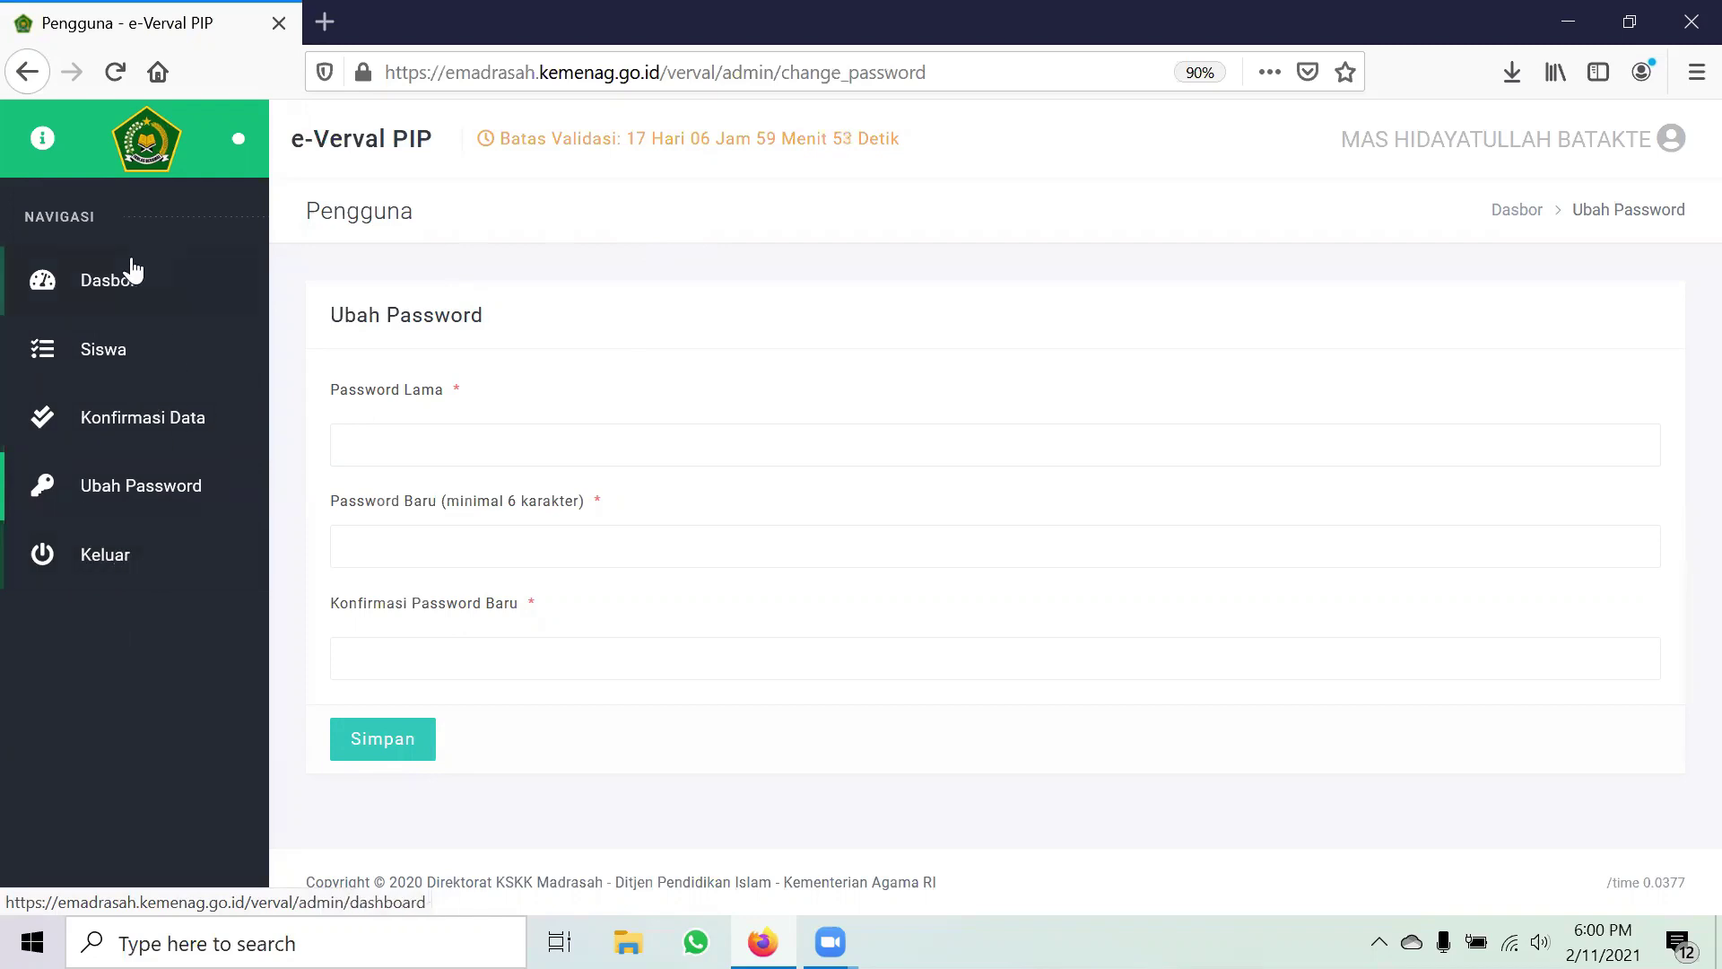
# - Return to the Dasbor page to view the student summary, and log out of the operator account
pyautogui.click(141, 299)
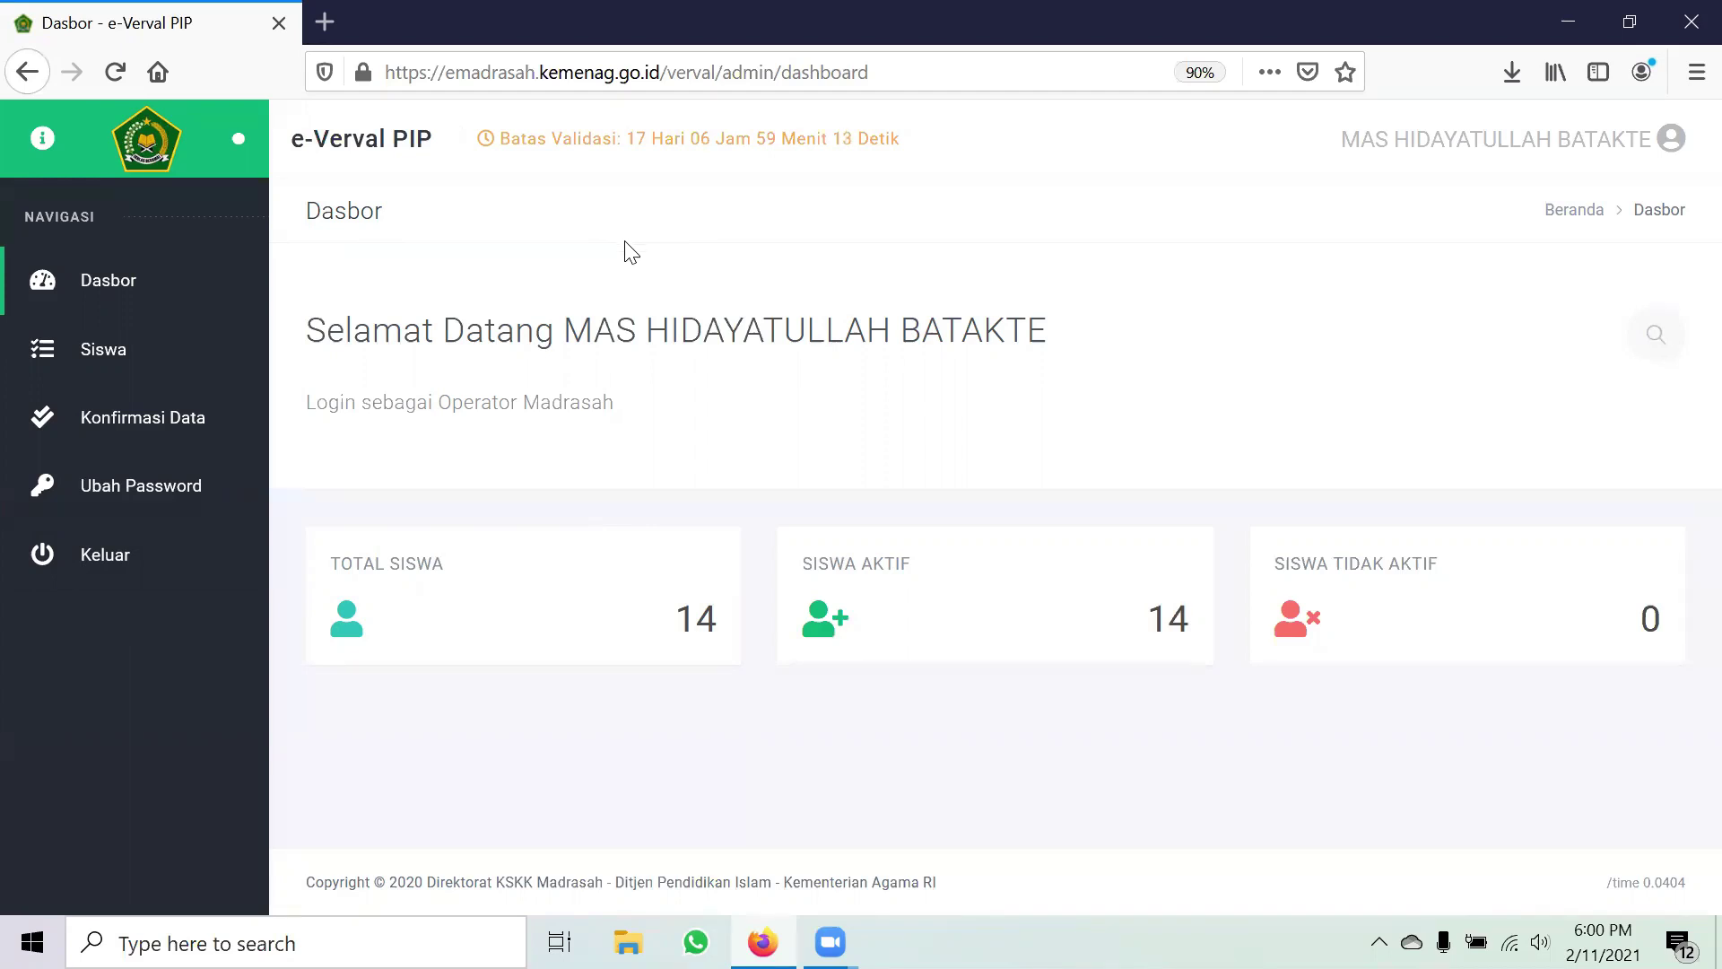
pyautogui.click(124, 569)
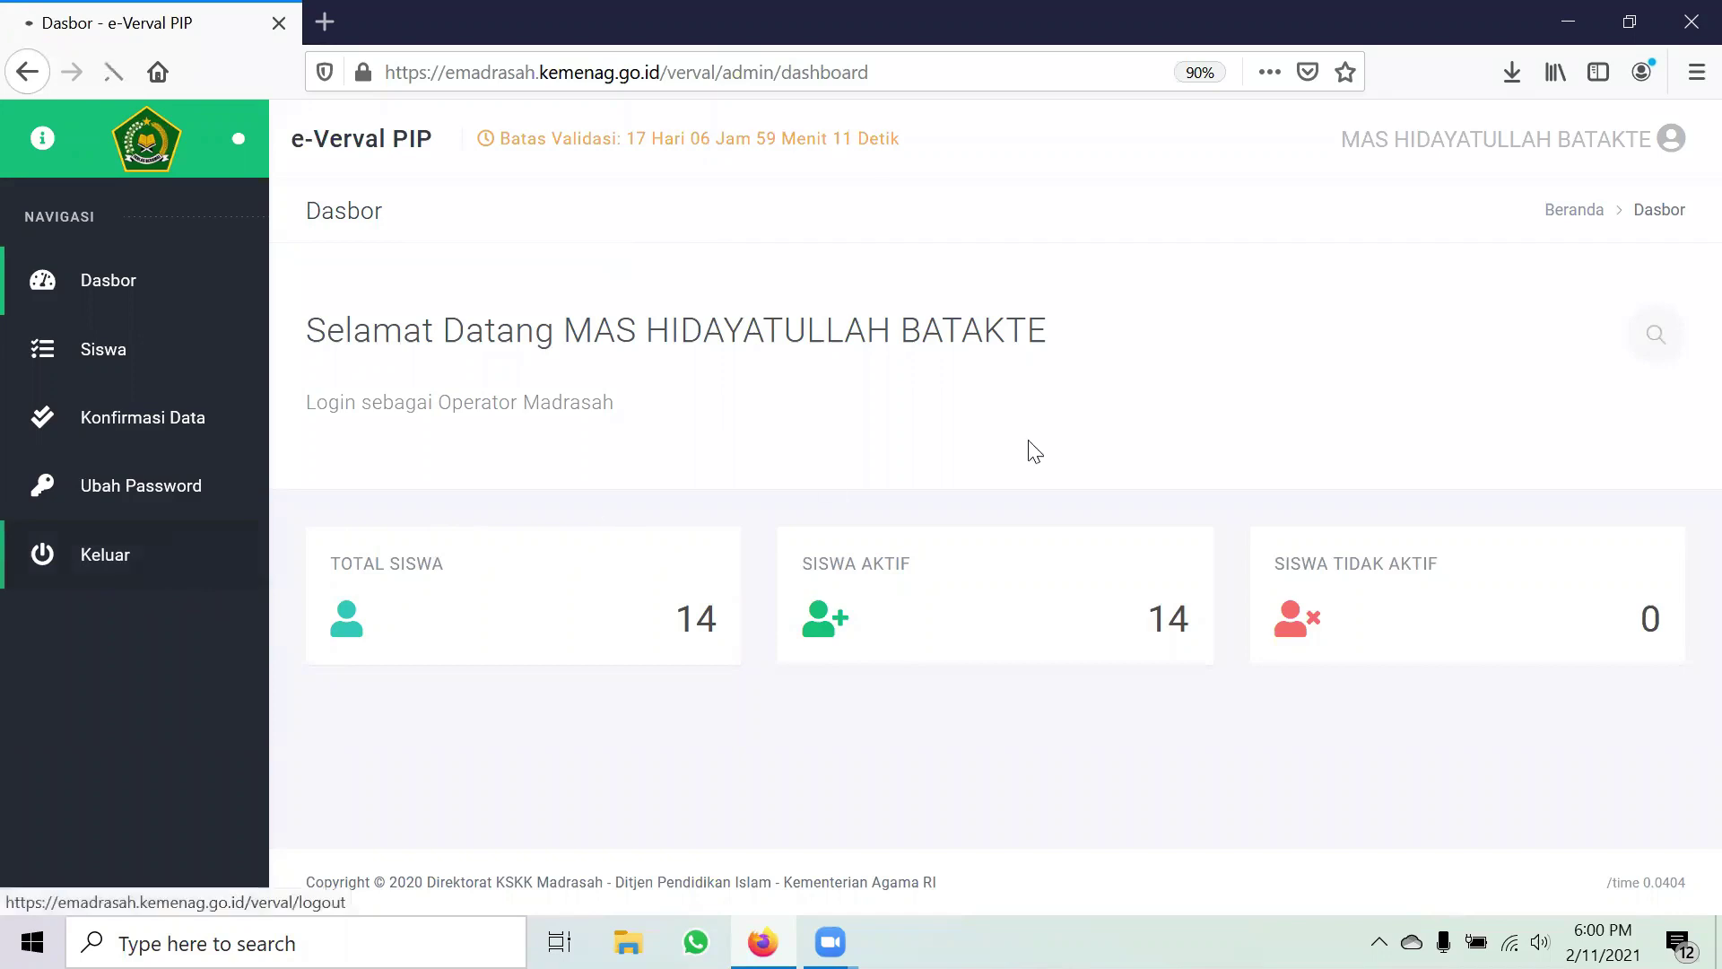